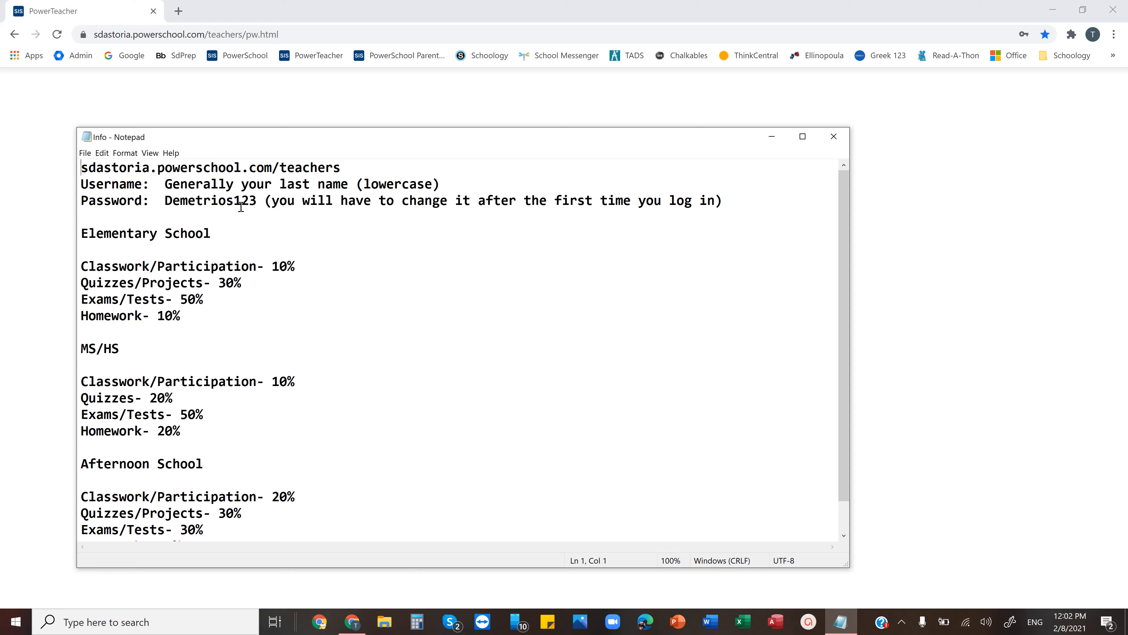
Sign in to the PowerSchool teacher portal with the saved credentials and view the list of available schools
left_click(902, 151)
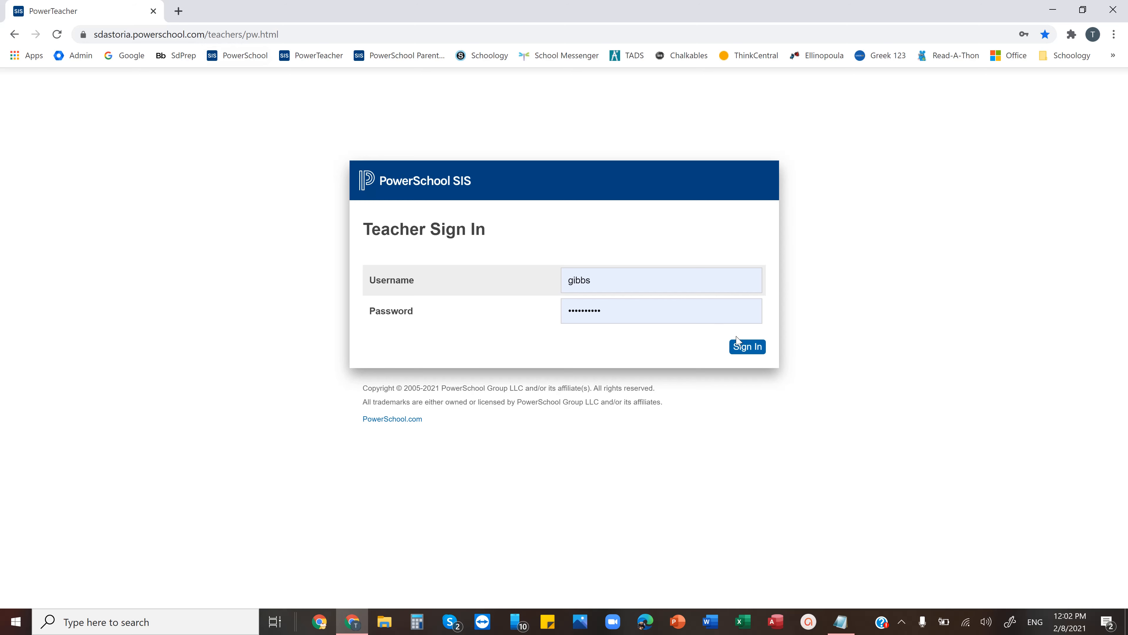
left_click(748, 349)
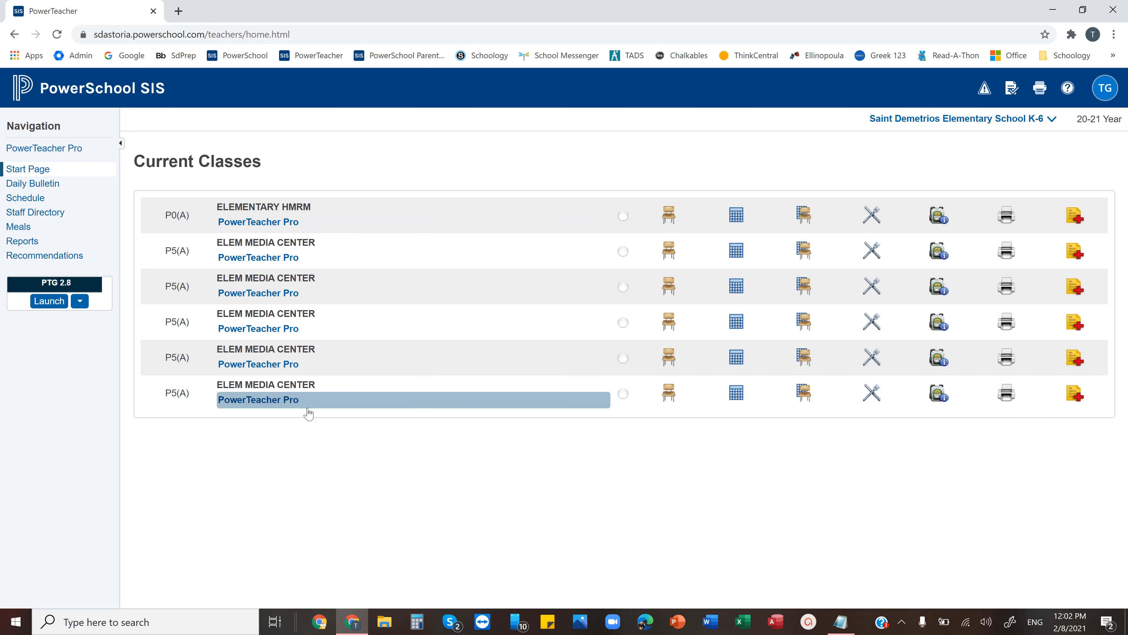
left_click(906, 130)
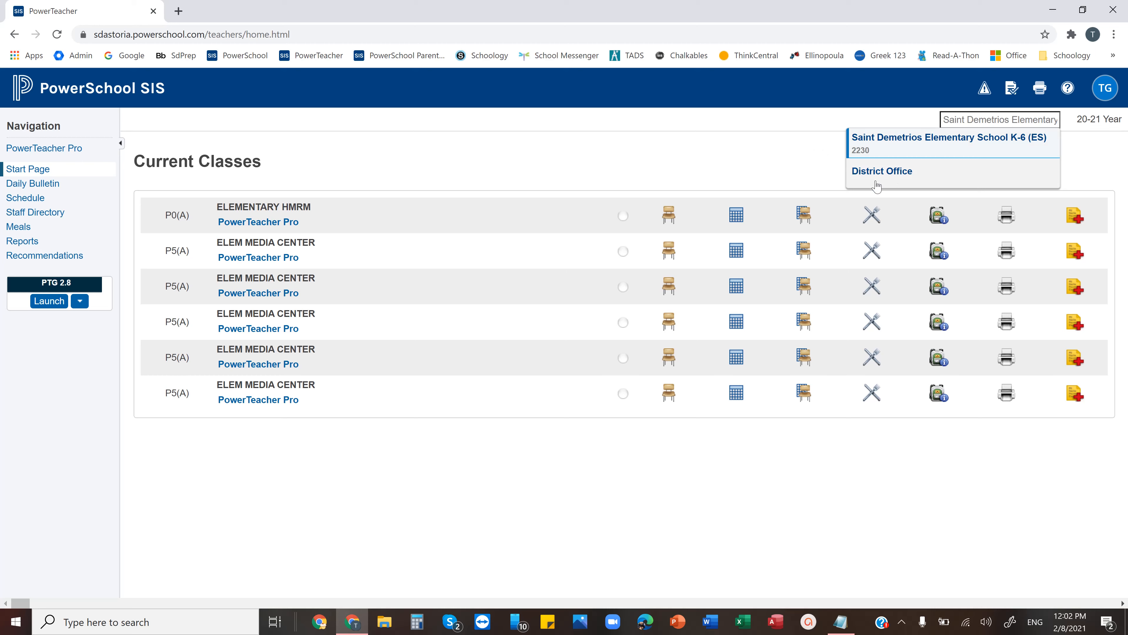
left_click(780, 163)
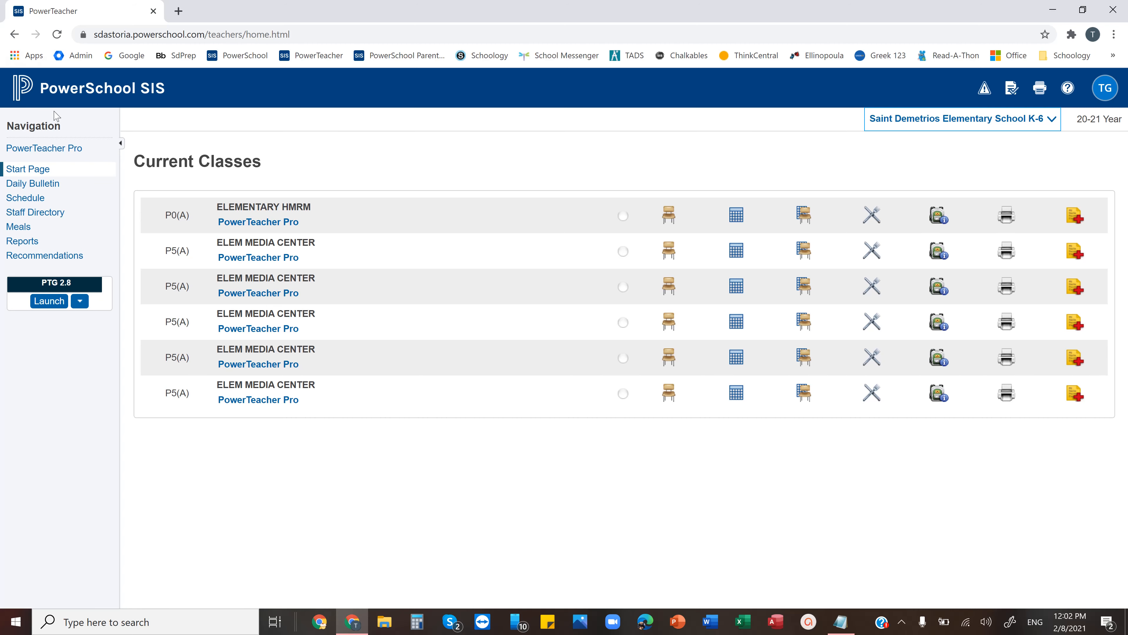
Open PowerTeacher Pro and view its reporting terms and class list
left_click(64, 151)
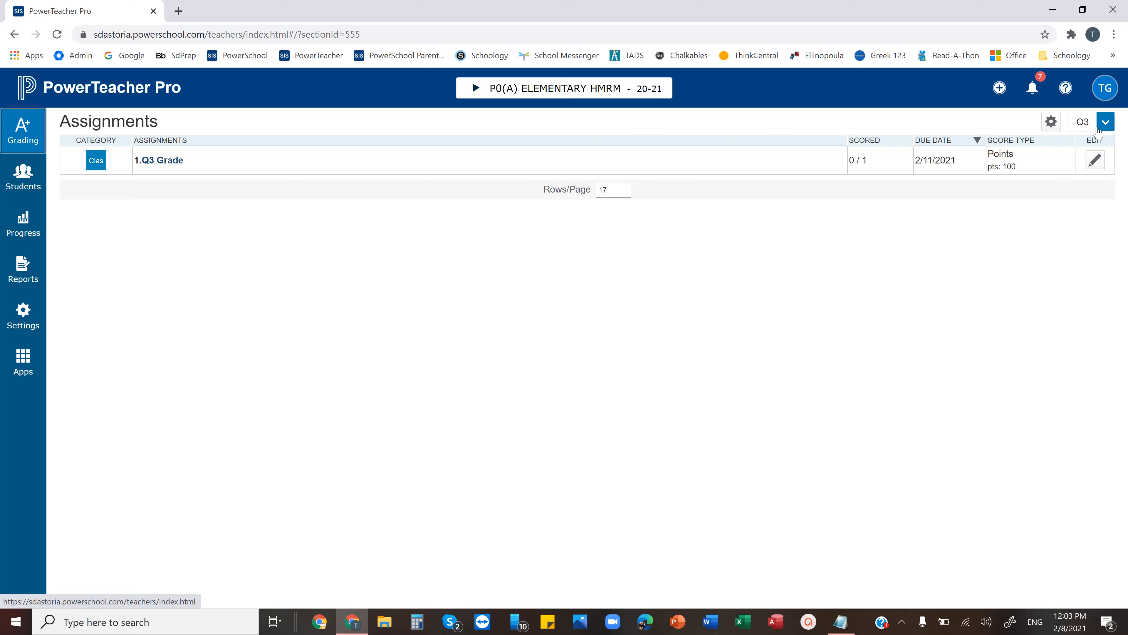
left_click(1089, 127)
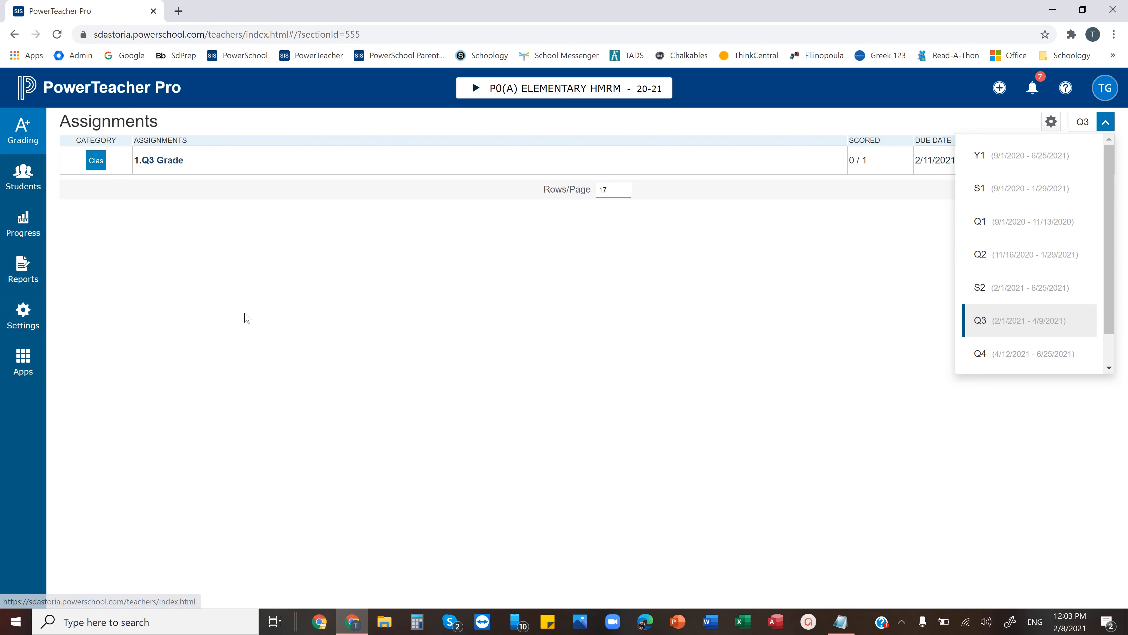
left_click(495, 92)
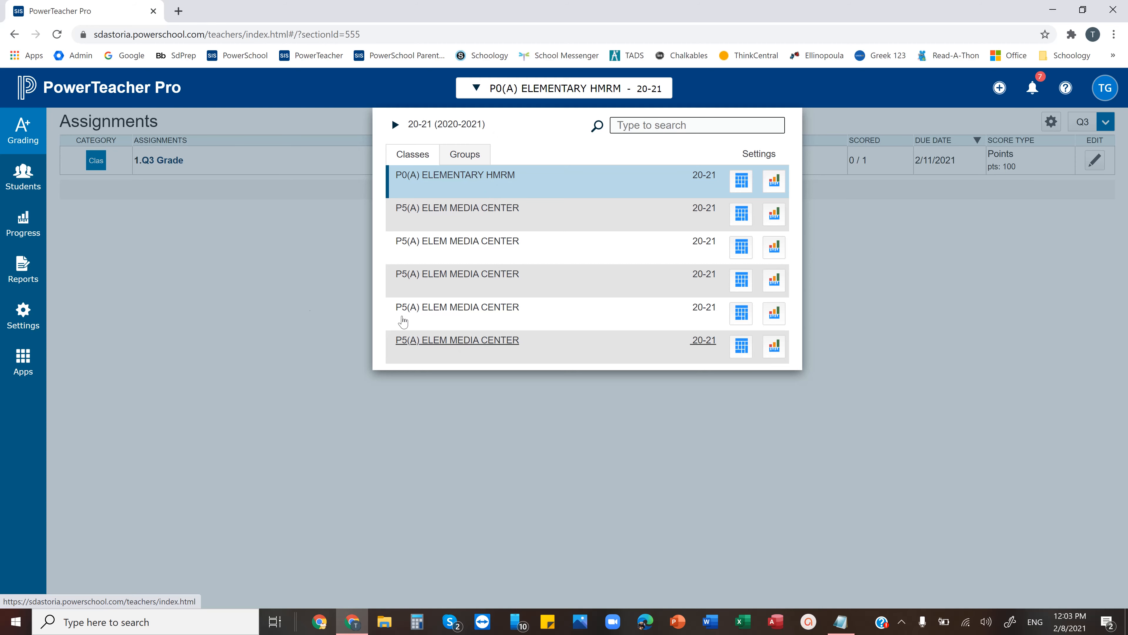
Open the class descriptions and check the section number of the ELEMENTARY HMRM class
left_click(26, 311)
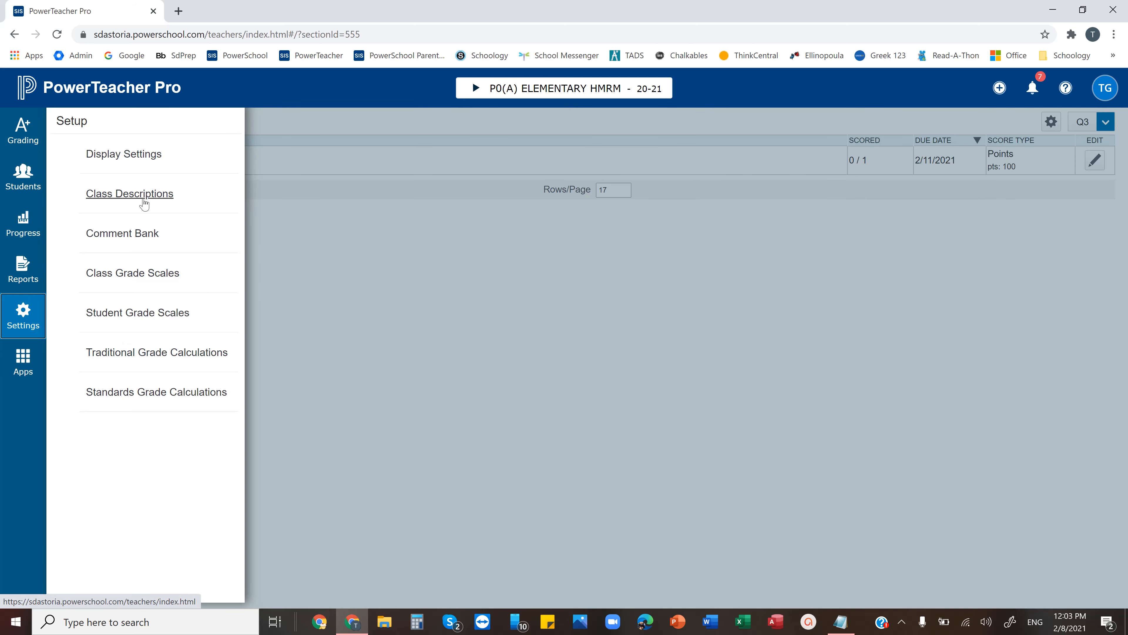
left_click(143, 194)
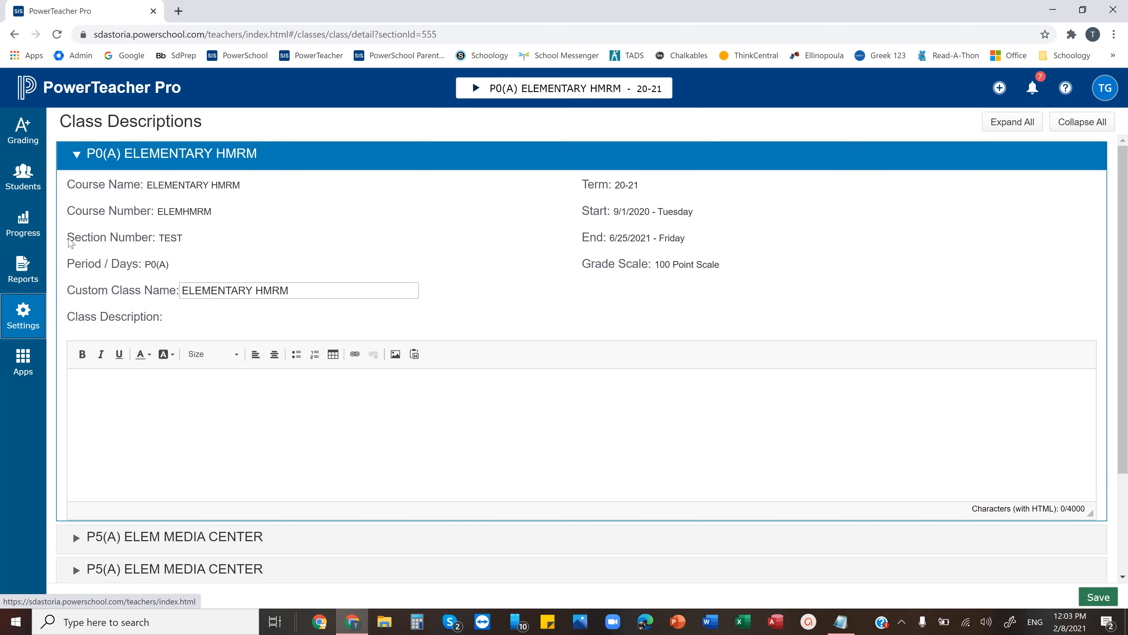
left_click_drag(69, 241, 196, 245)
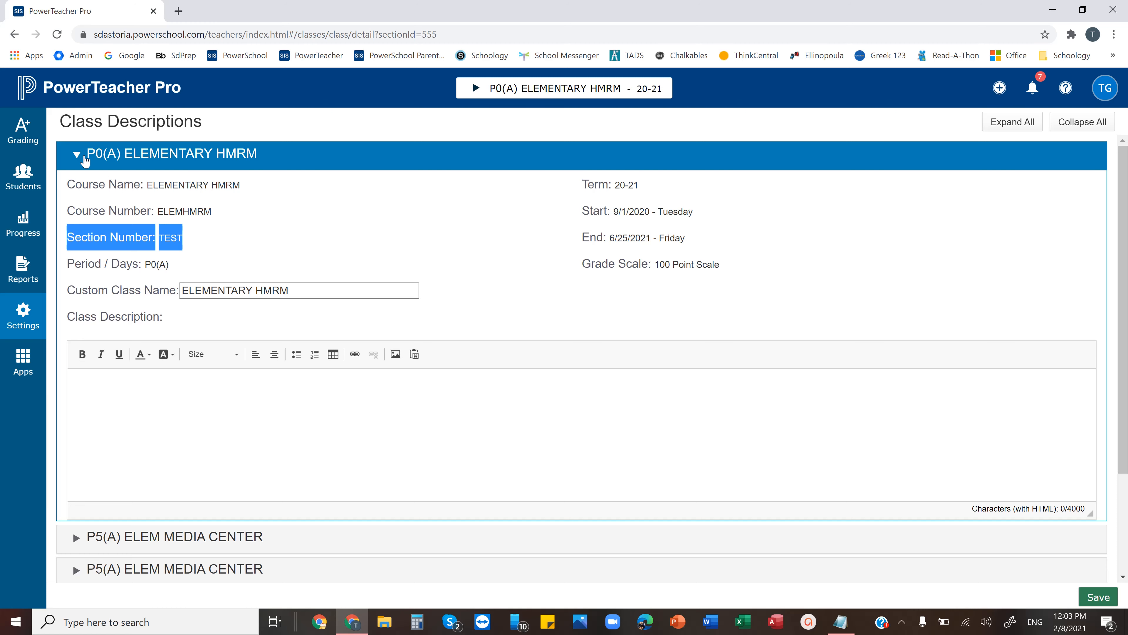
left_click(82, 155)
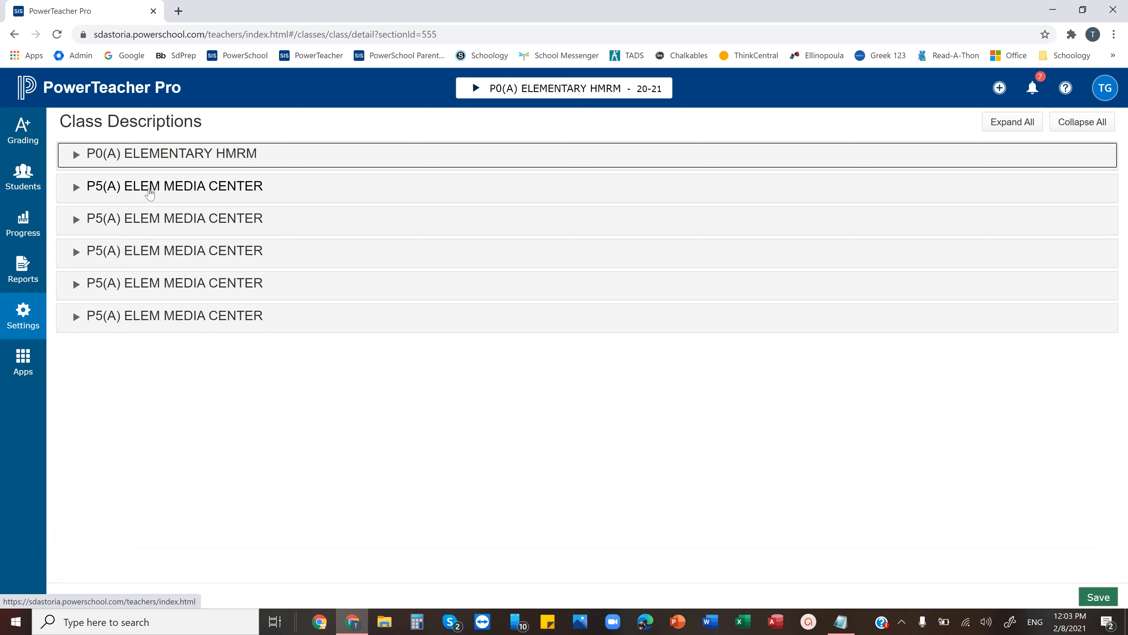
Set the custom class name of the ELEM MEDIA CENTER section K to ELEM MEDIA CENTER K and save
left_click(149, 191)
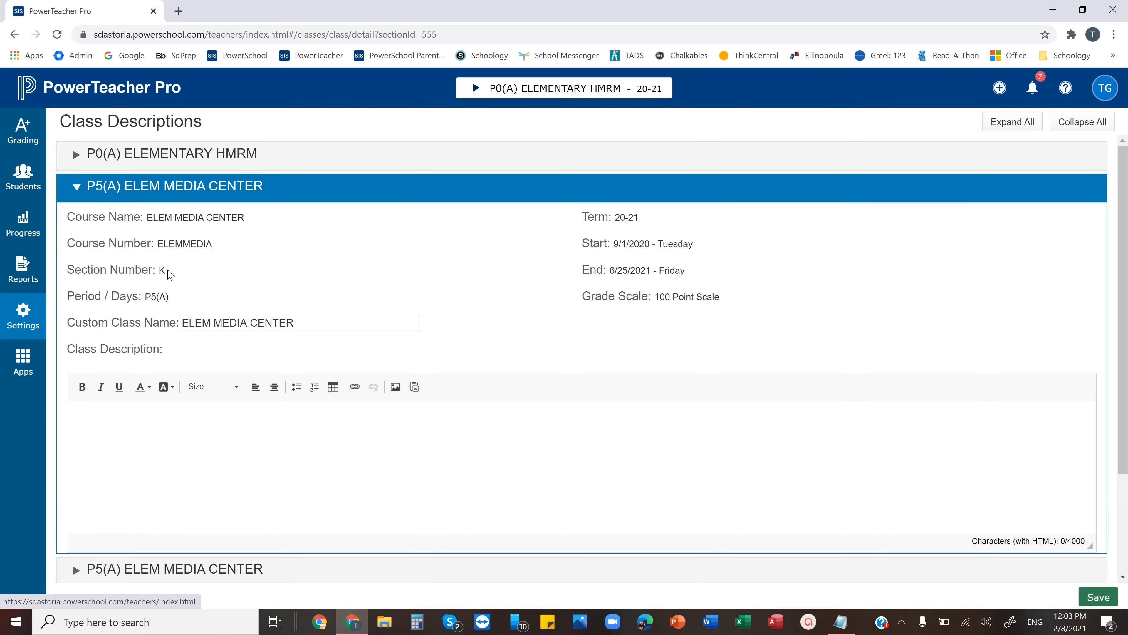
left_click_drag(165, 269, 135, 269)
left_click(308, 321)
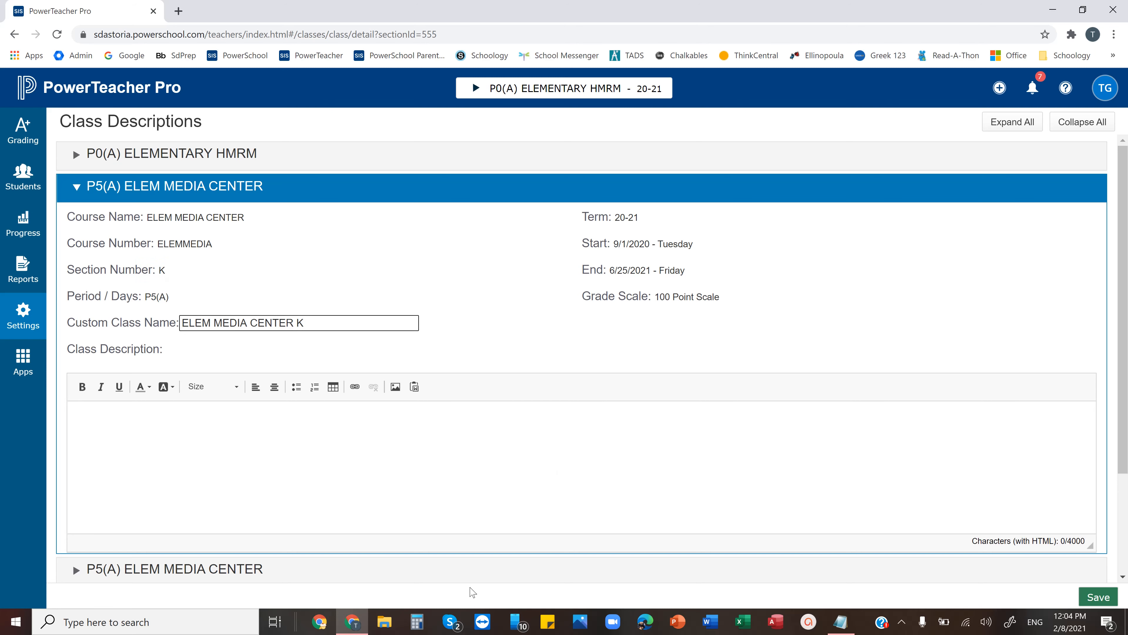
left_click(422, 567)
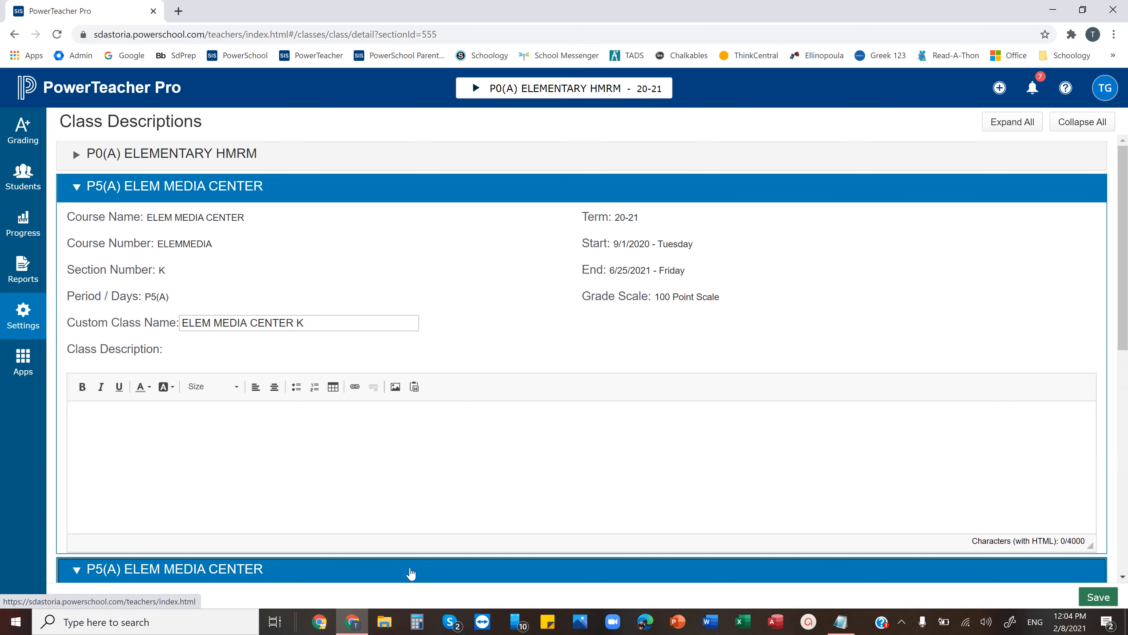
left_click(413, 571)
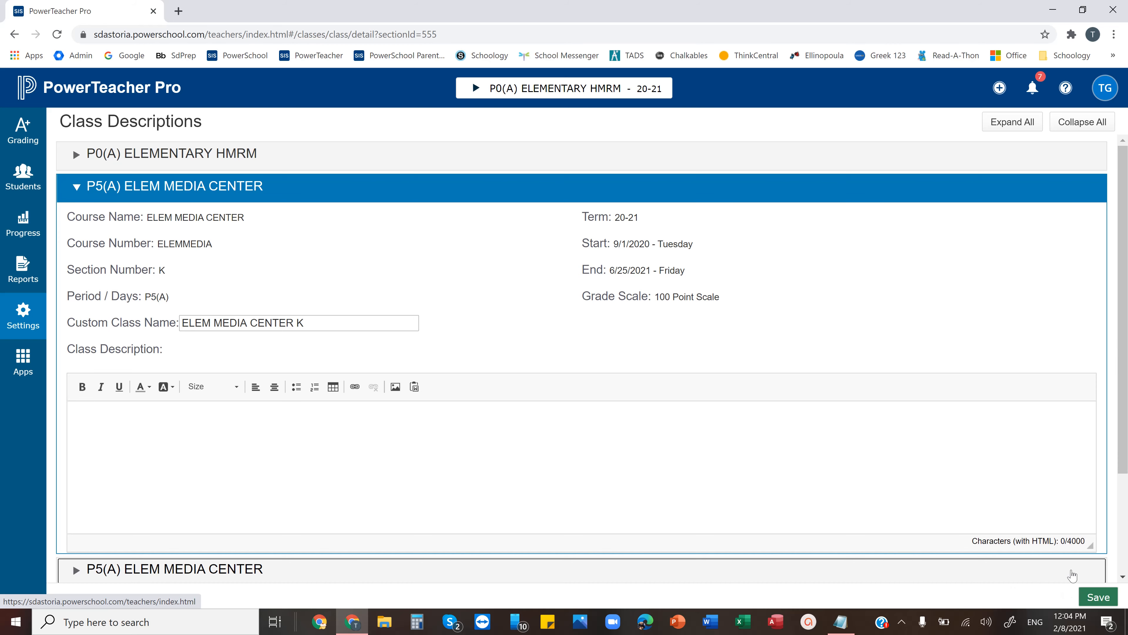
left_click(1098, 597)
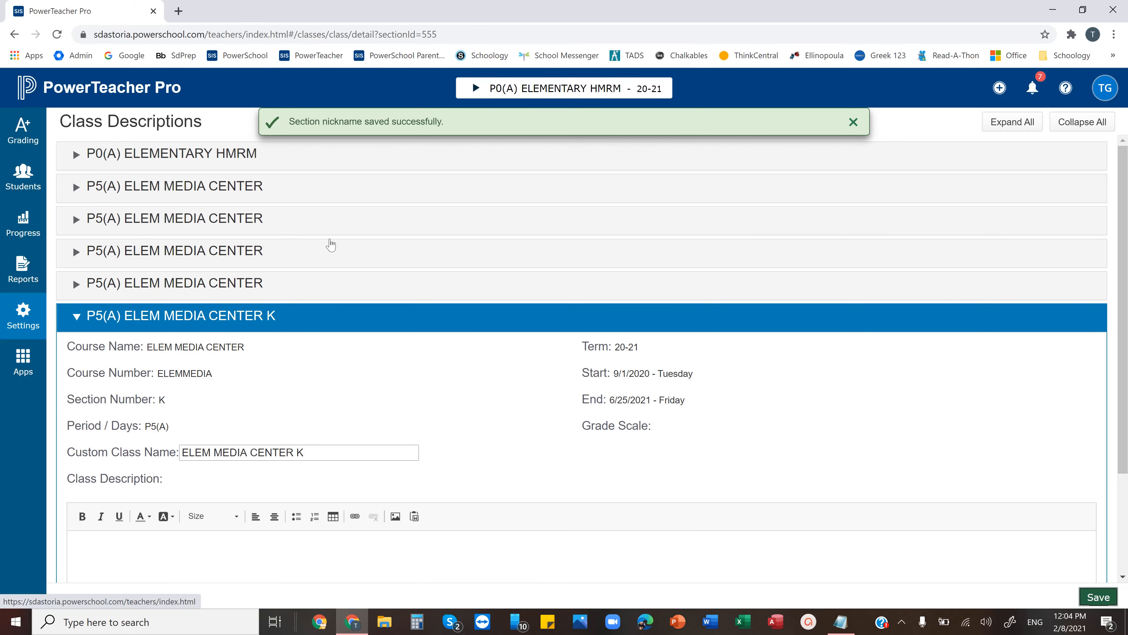
Set the custom class name of the ELEM MEDIA CENTER section 1 to ELEM MEDIA CENTER 1 and save
left_click(217, 189)
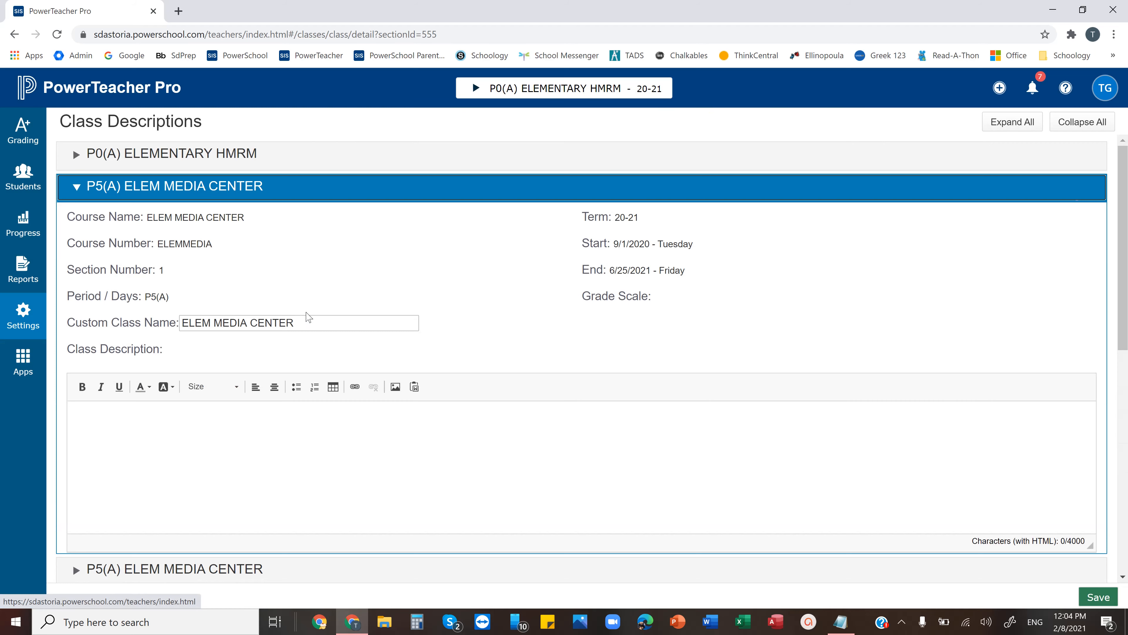
left_click(319, 323)
type("1")
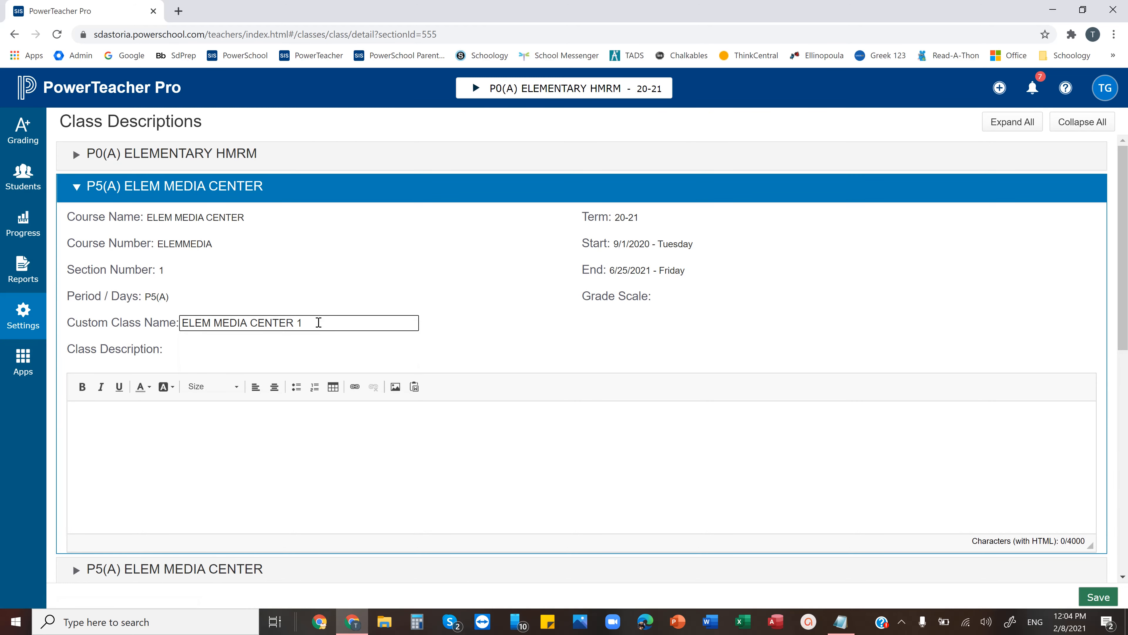
left_click(1098, 596)
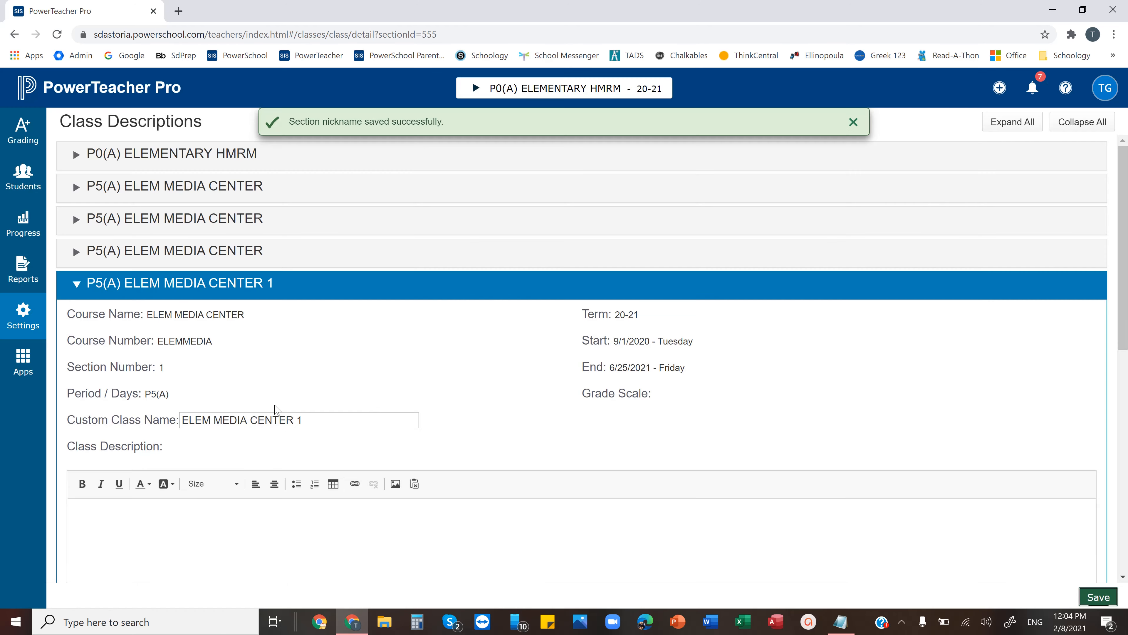
Set the custom class name of the ELEM MEDIA CENTER section 2 to ELEM MEDIA CENTER 2 and save
left_click(231, 186)
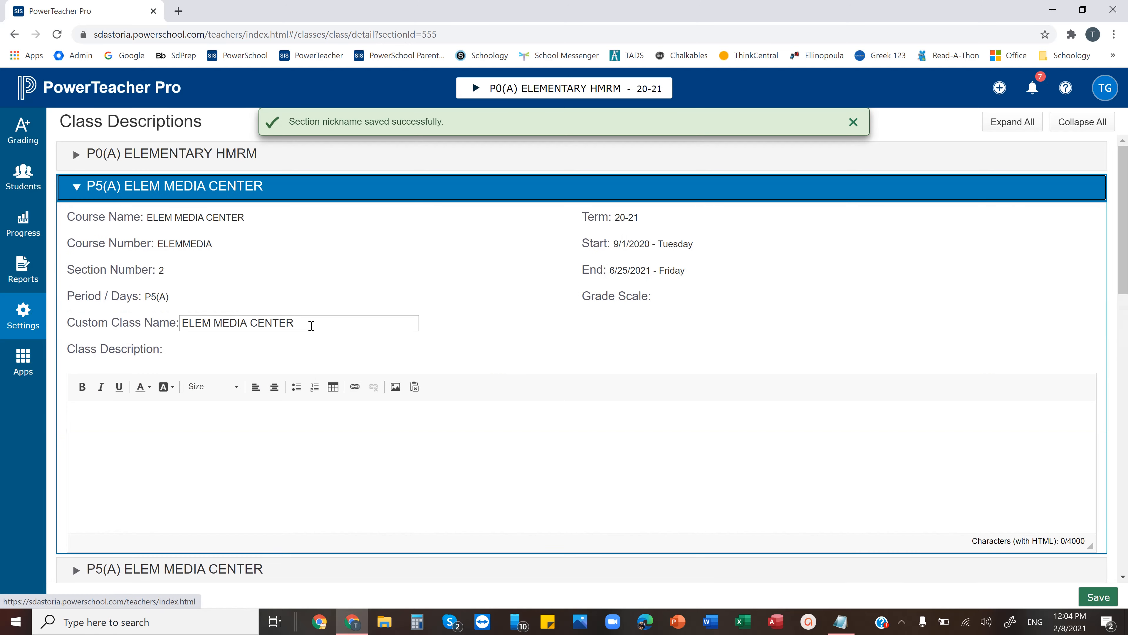
left_click(315, 324)
type("2")
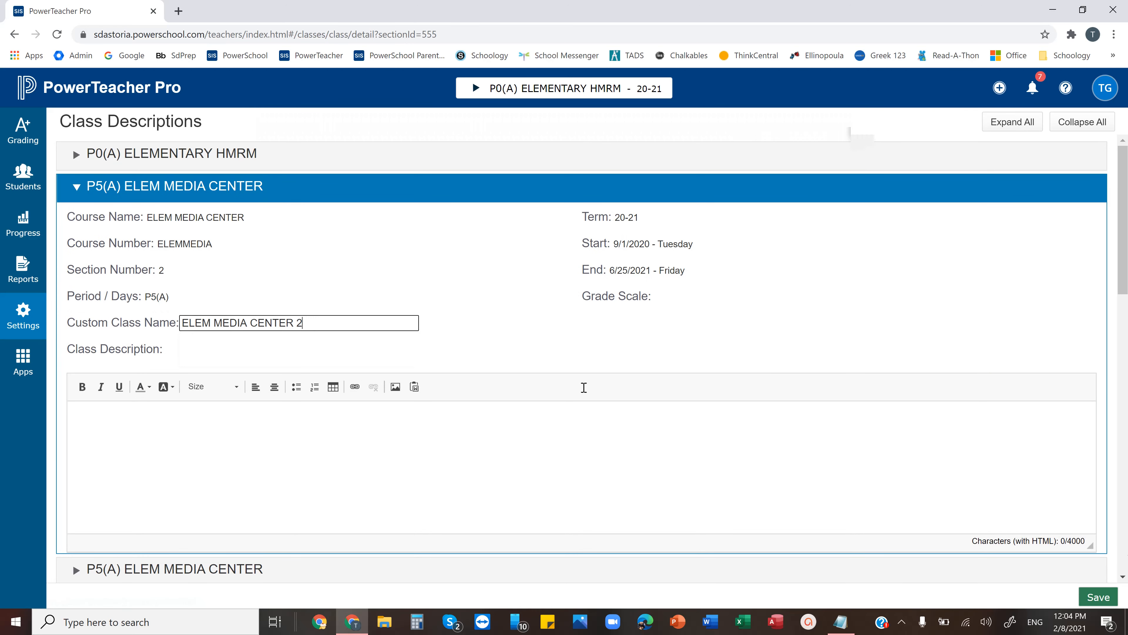
left_click(1098, 596)
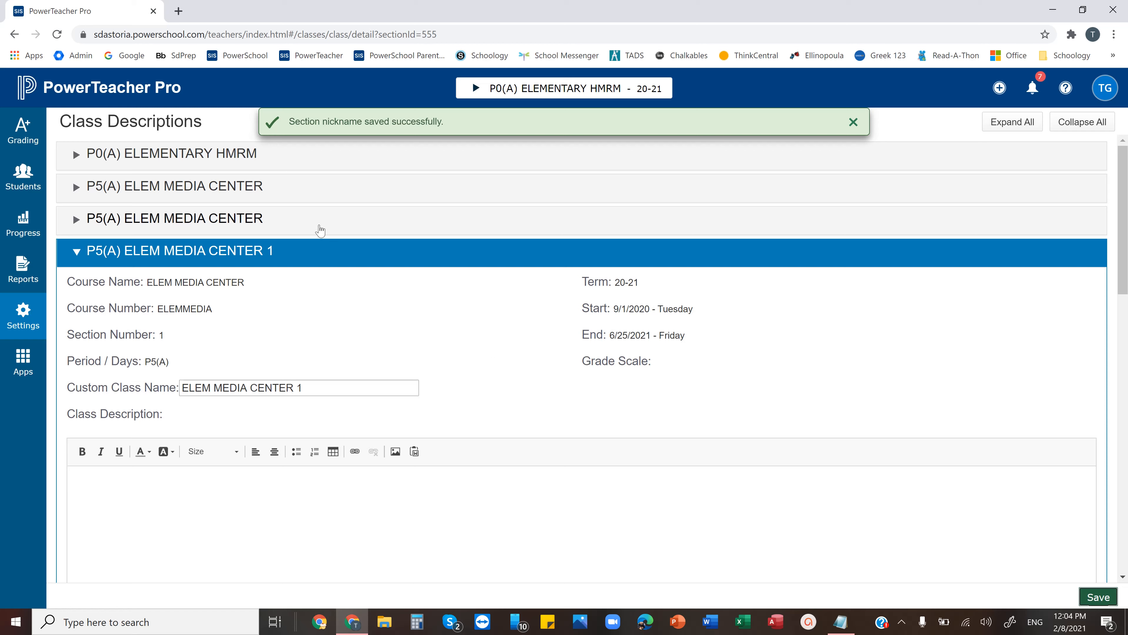
Set the custom class name of the ELEM MEDIA CENTER section 3 to ELEM MEDIA CENTER 3 and save
left_click(302, 187)
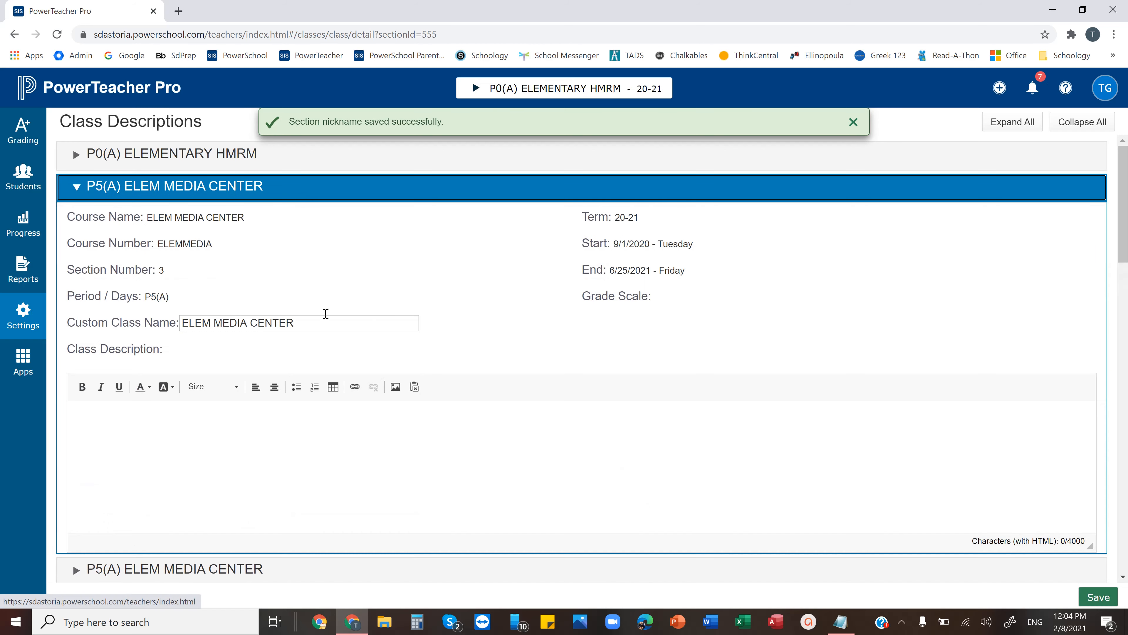
left_click(328, 321)
type("3")
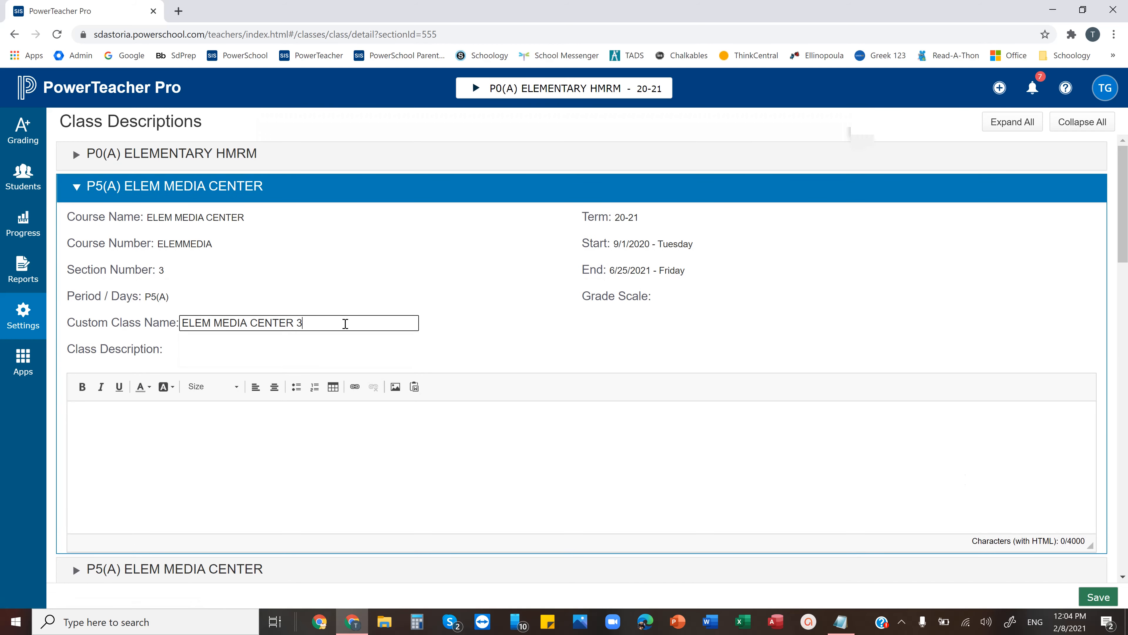
left_click(1097, 597)
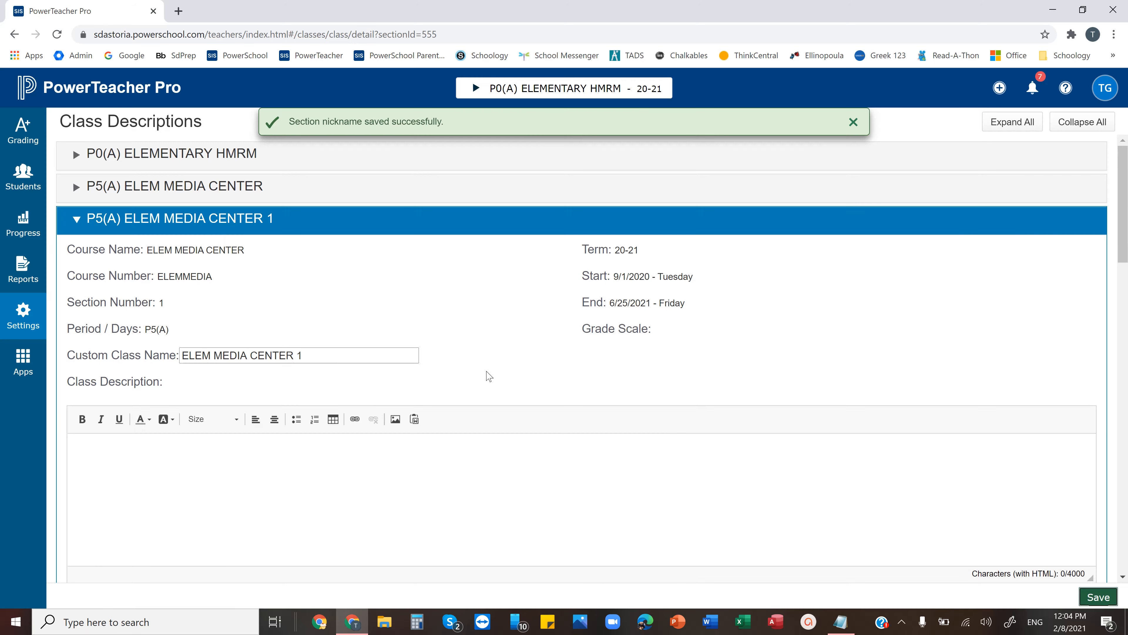
Save the custom class name ELEM MEDIA CENTER PK for section 0PK and check the class names in the class list
left_click(290, 192)
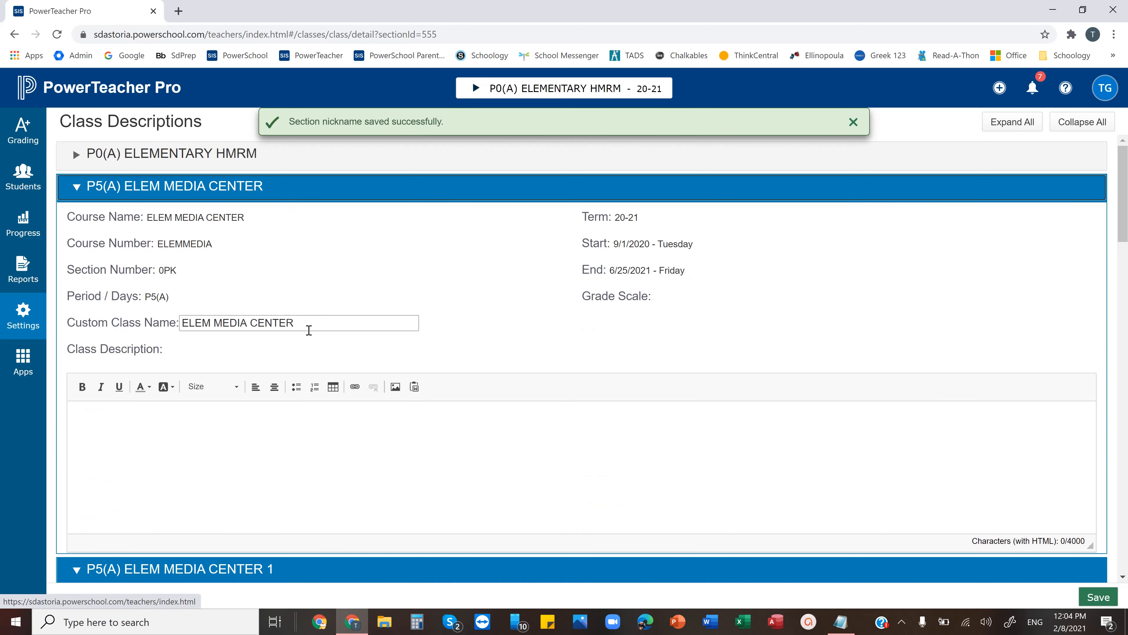
left_click(315, 321)
type("P")
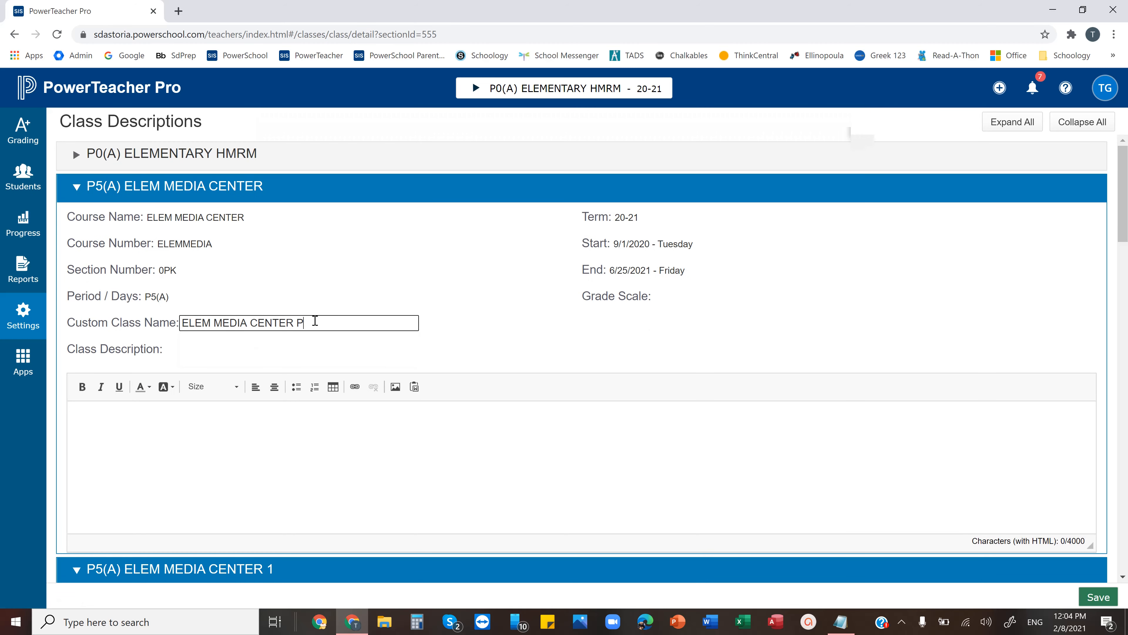
type("K")
left_click(1098, 596)
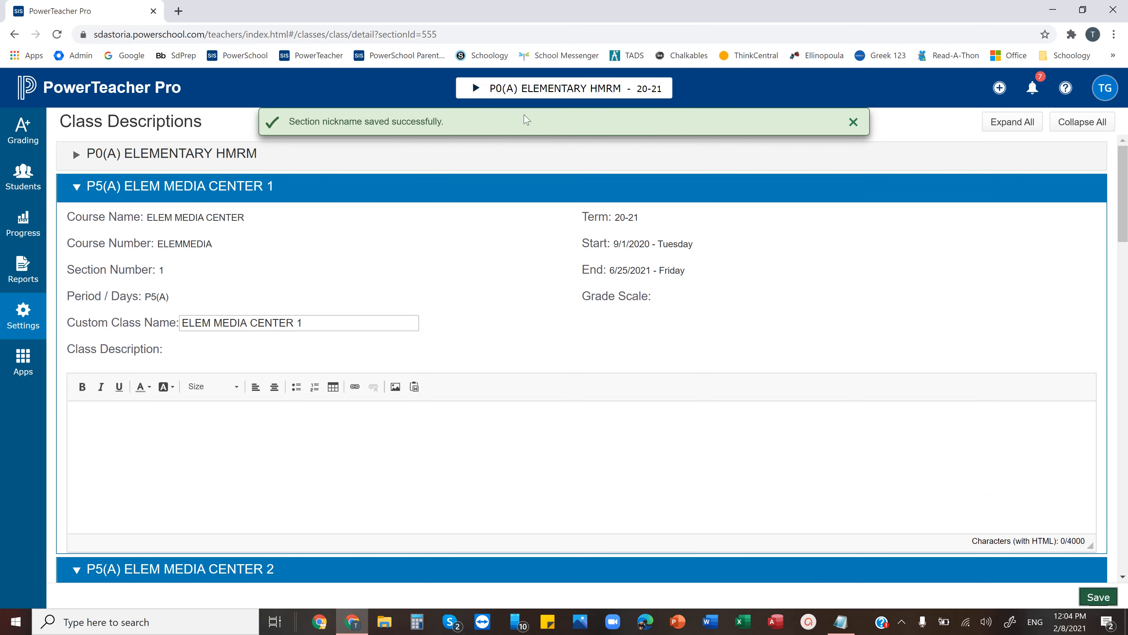
left_click(537, 94)
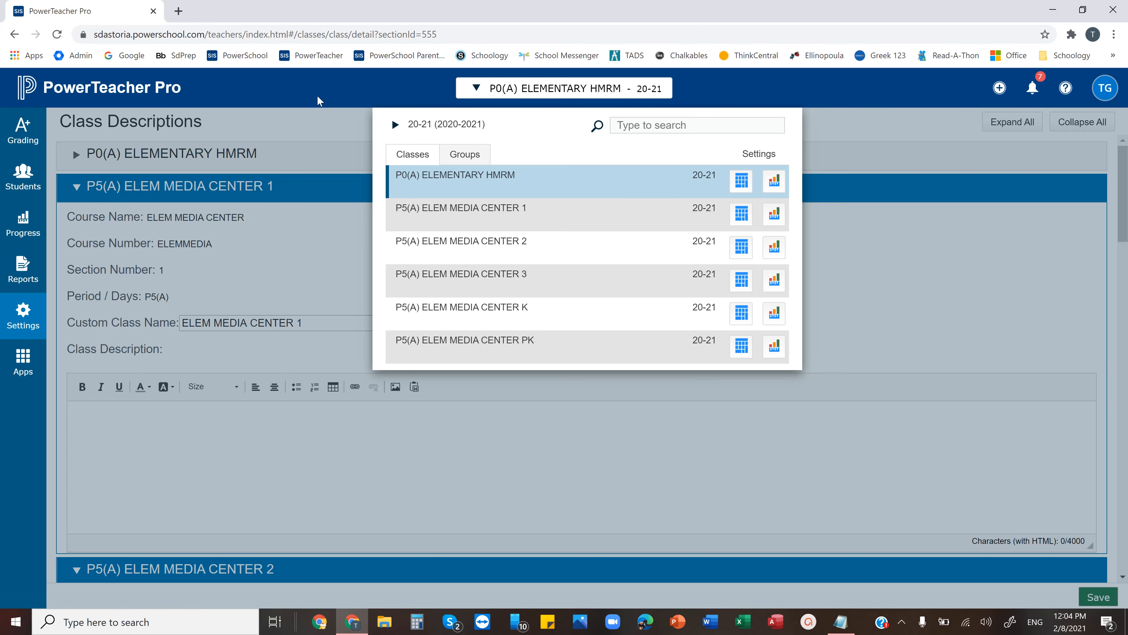
left_click(329, 118)
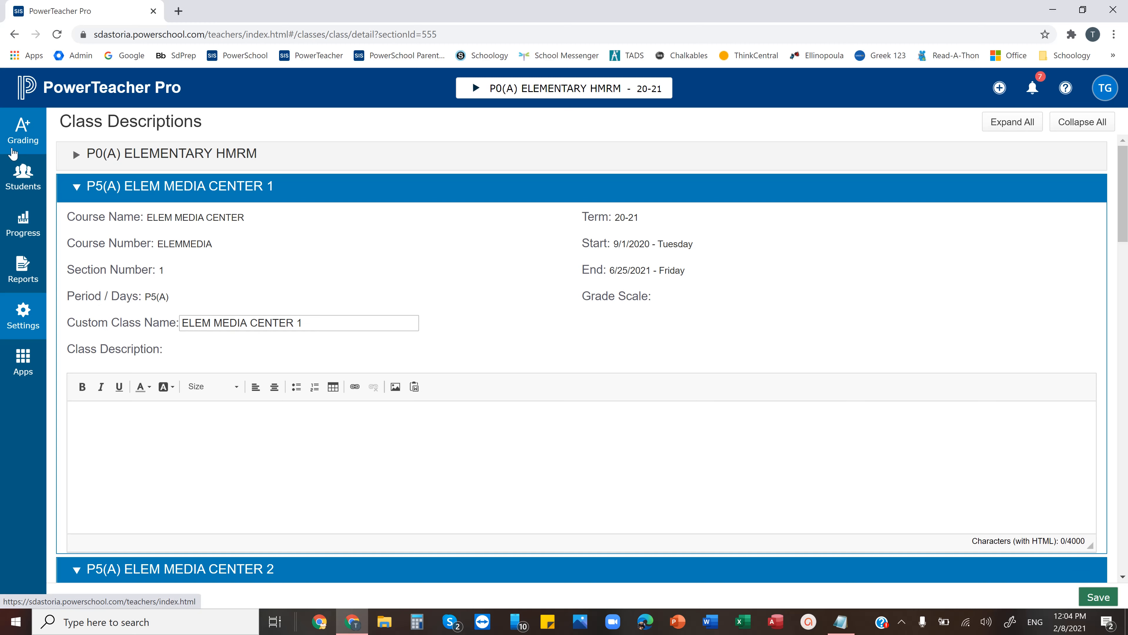
Open the grading categories and include the inactive ones in the list
left_click(13, 129)
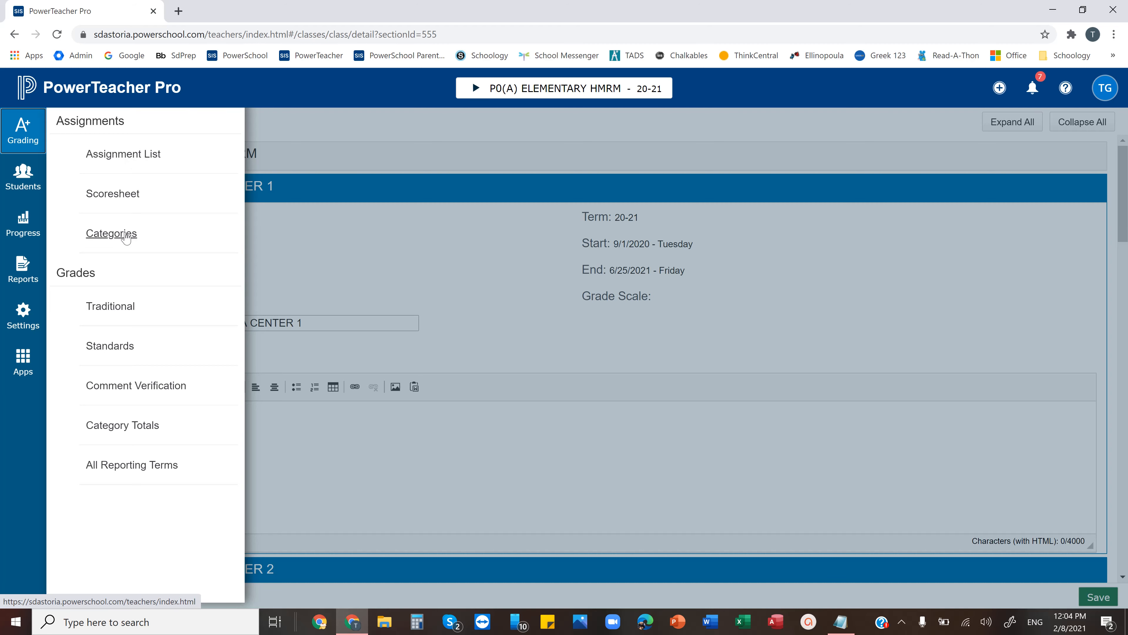
left_click(125, 237)
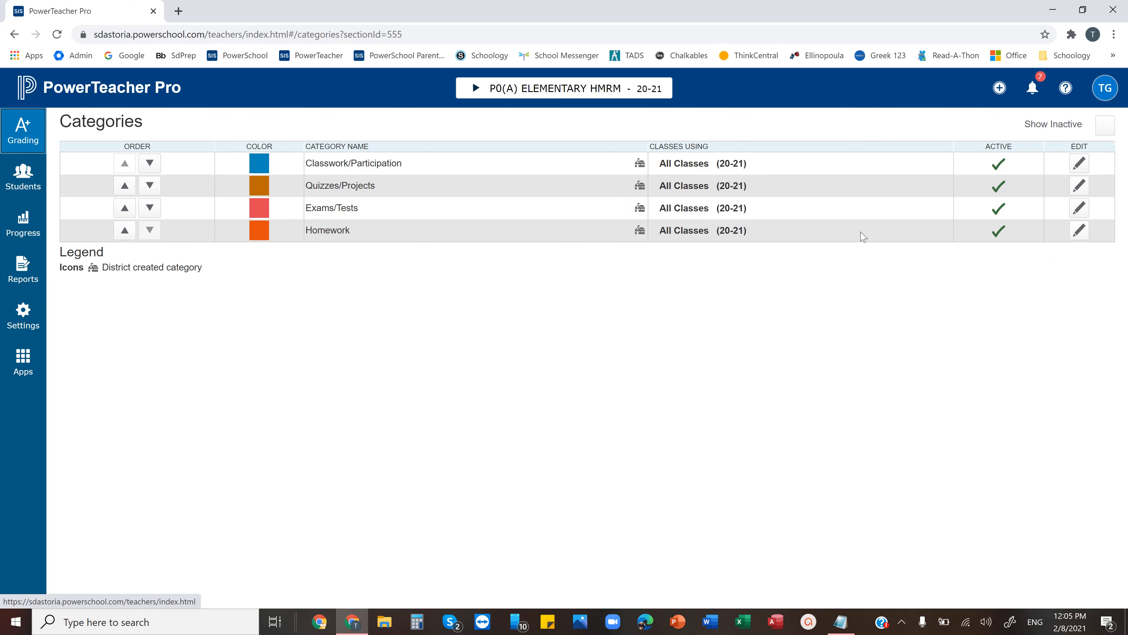
left_click(1102, 128)
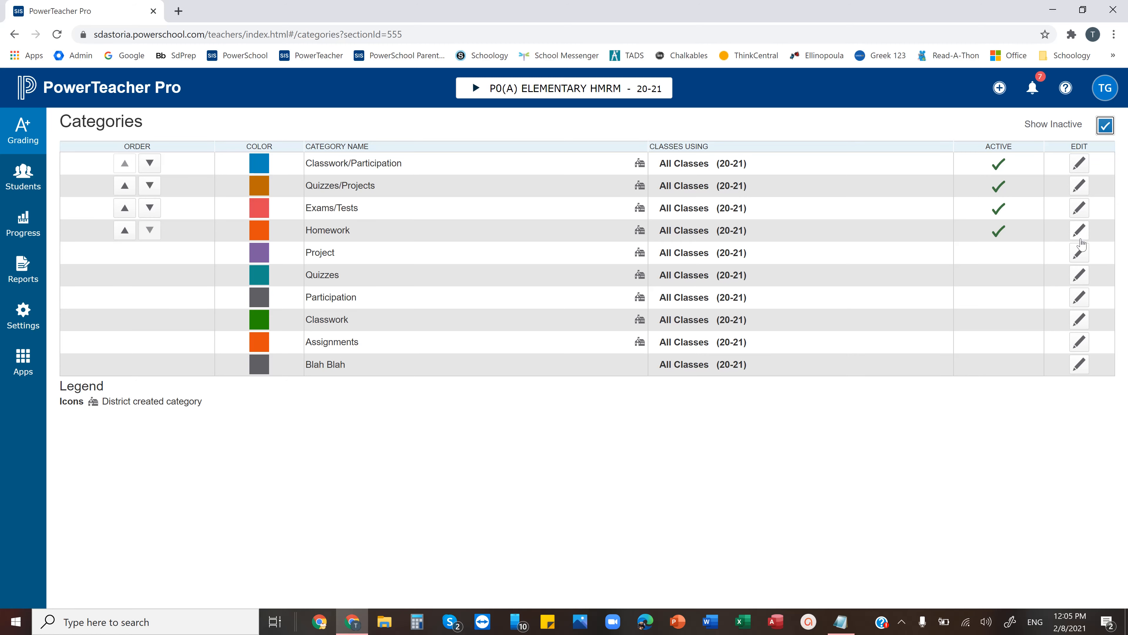
Save the Project category with its status set to Inactive
left_click(1082, 255)
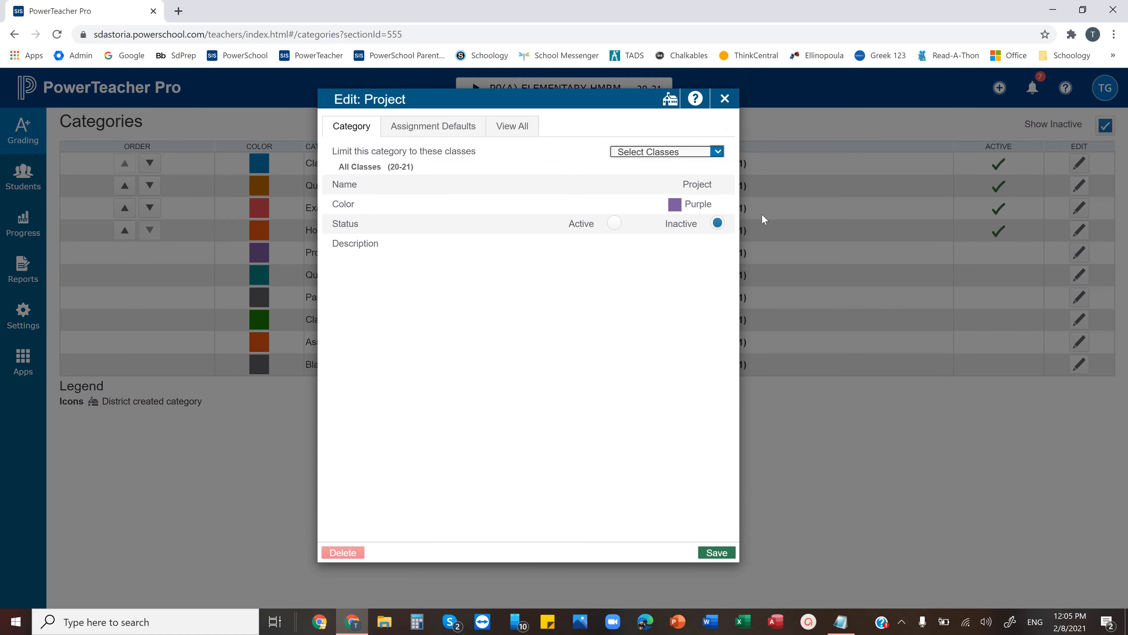
left_click(717, 223)
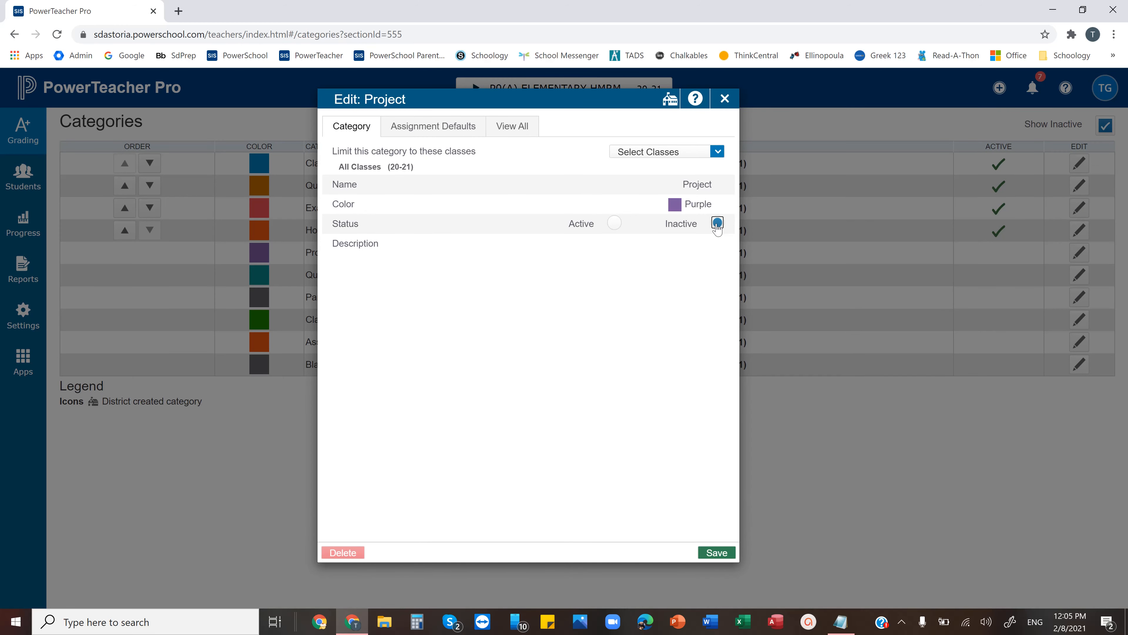
left_click(719, 554)
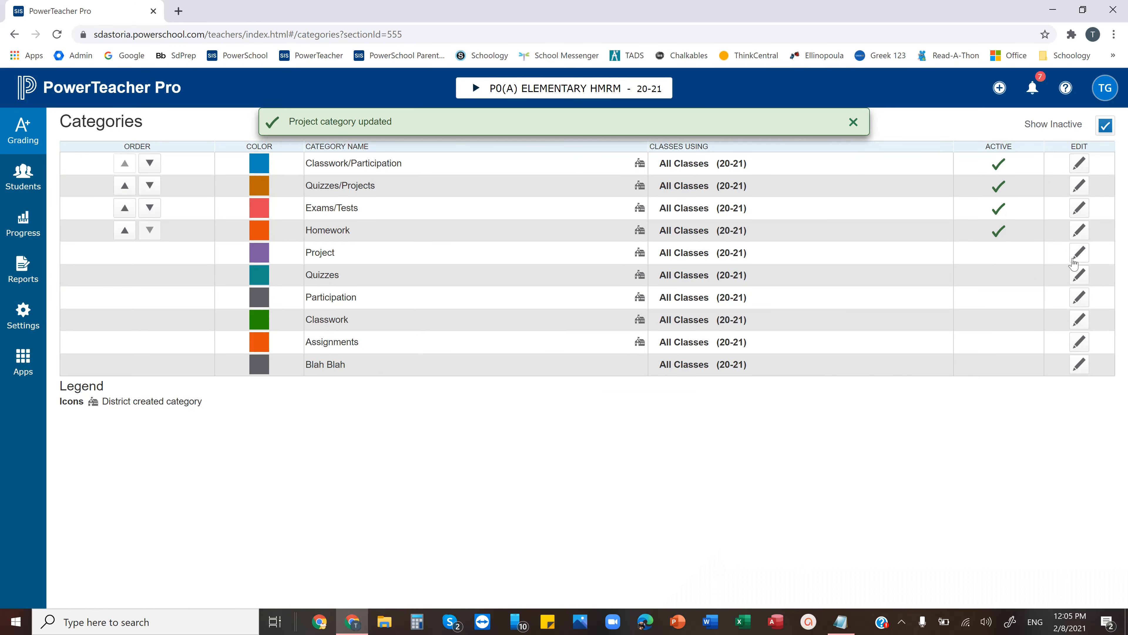
Save the Quizzes category with its inactive status and hide the inactive categories from the list
left_click(1080, 274)
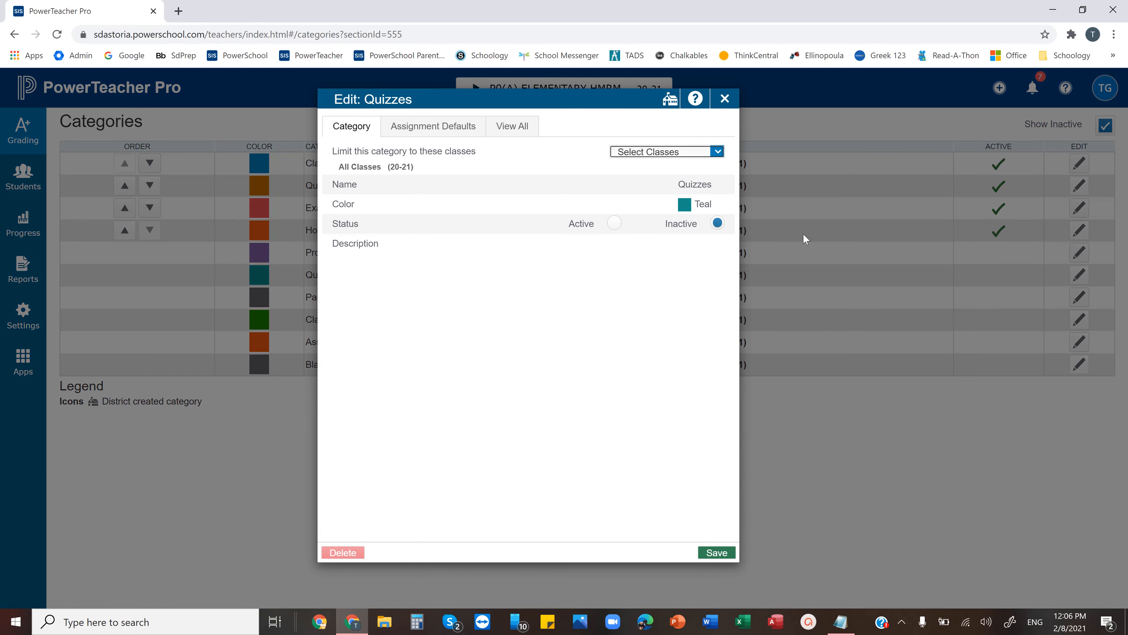
left_click(711, 553)
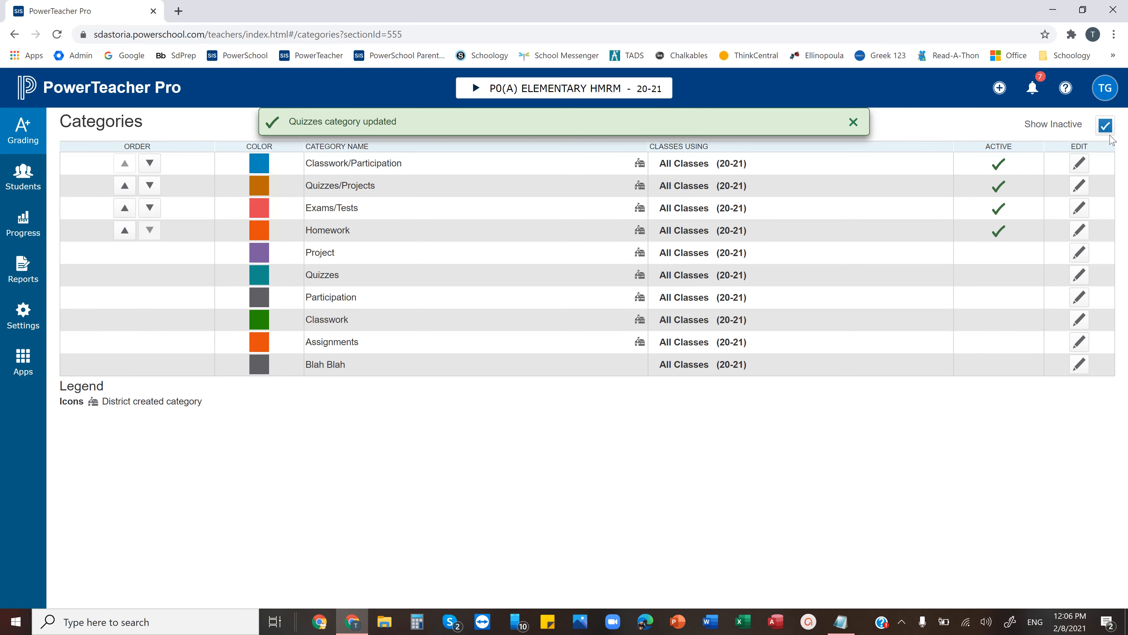
left_click(1105, 125)
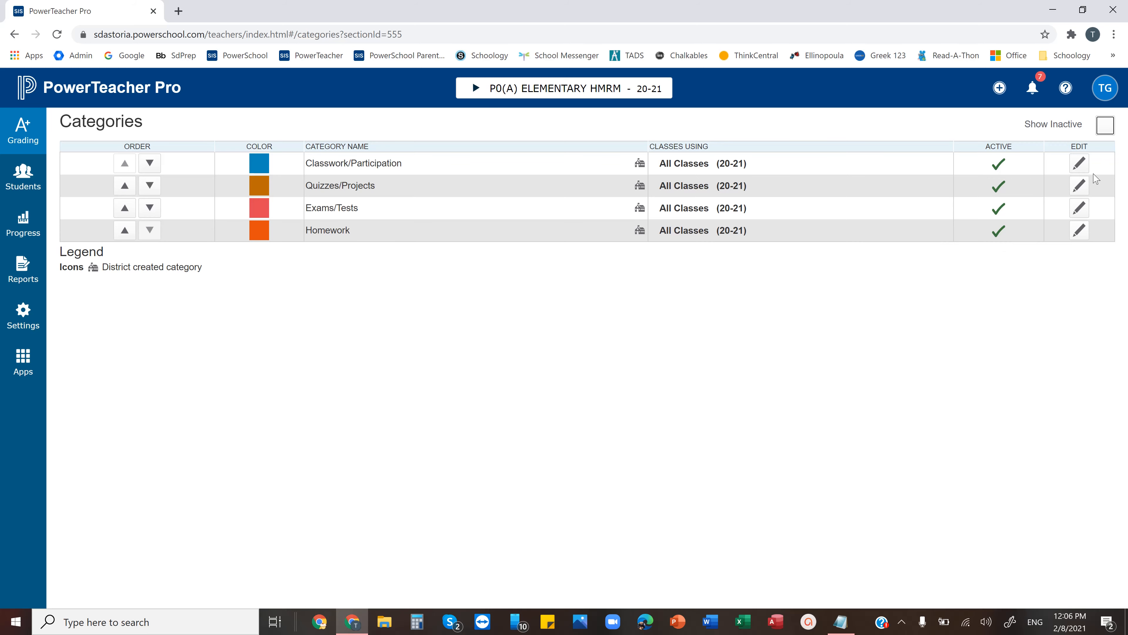
Set the default assignment points of the Classwork/Participation category to 100 and save
left_click(1084, 166)
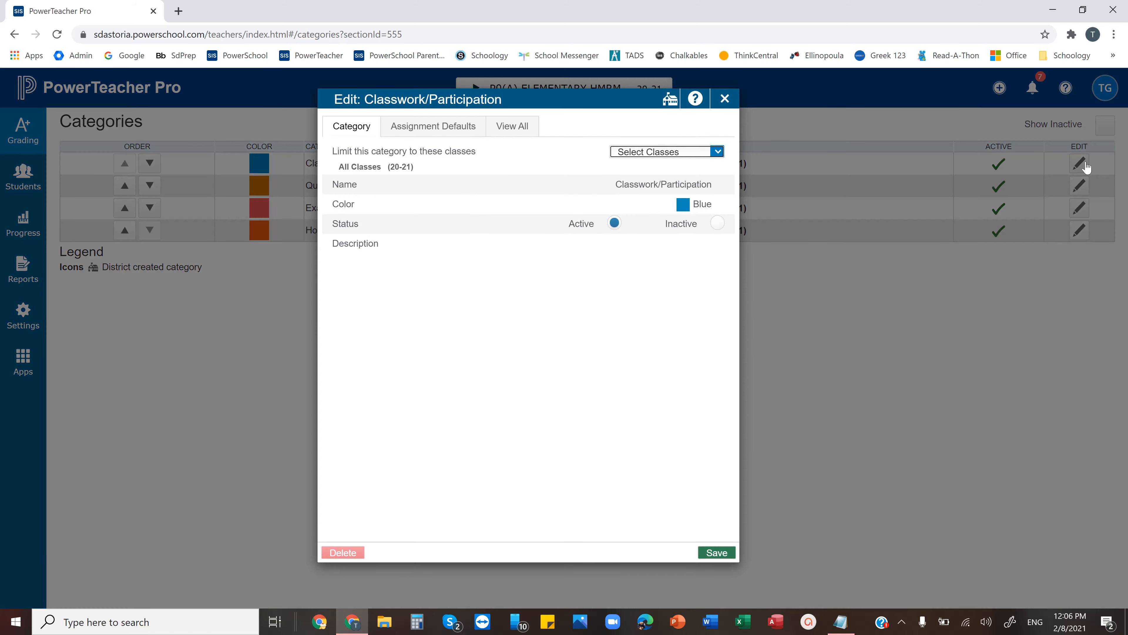
left_click(449, 127)
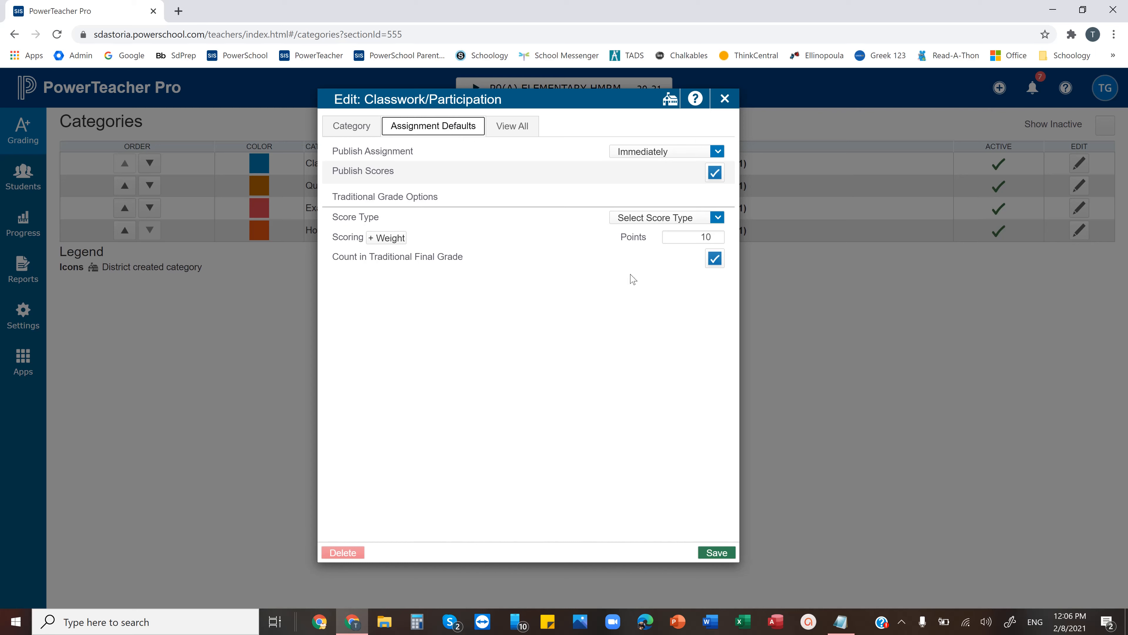
left_click(714, 237)
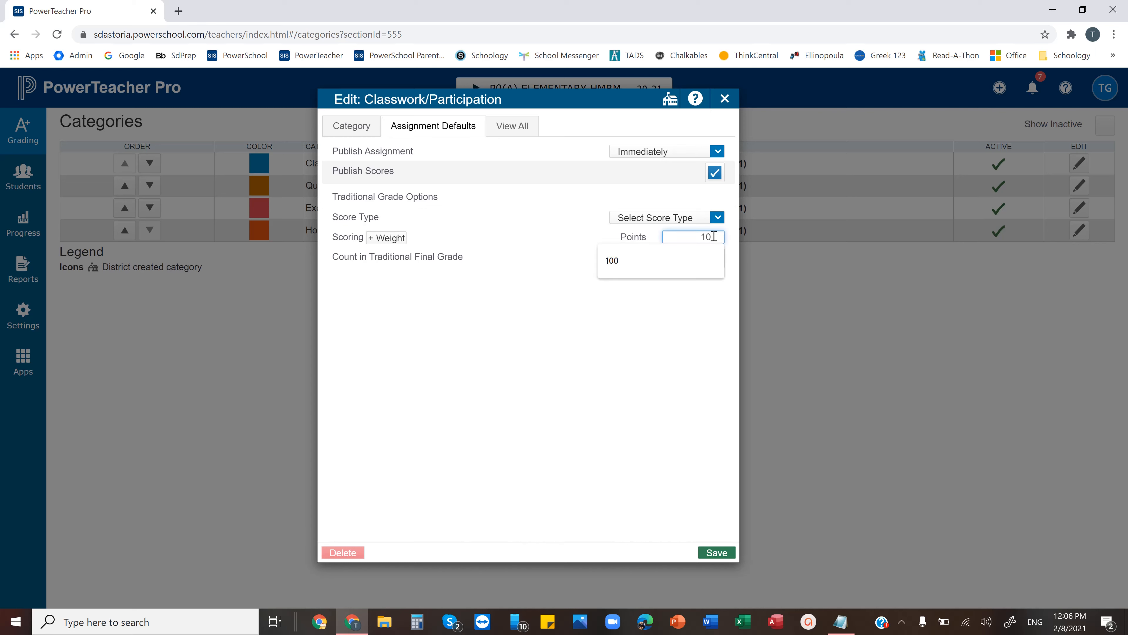
type("0")
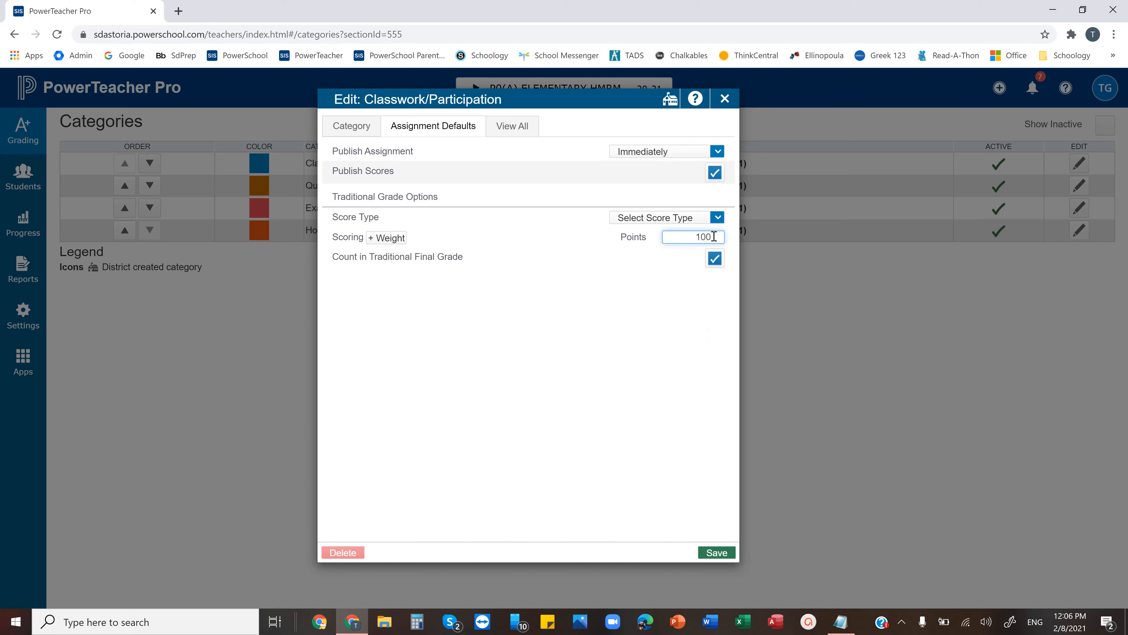
left_click(708, 555)
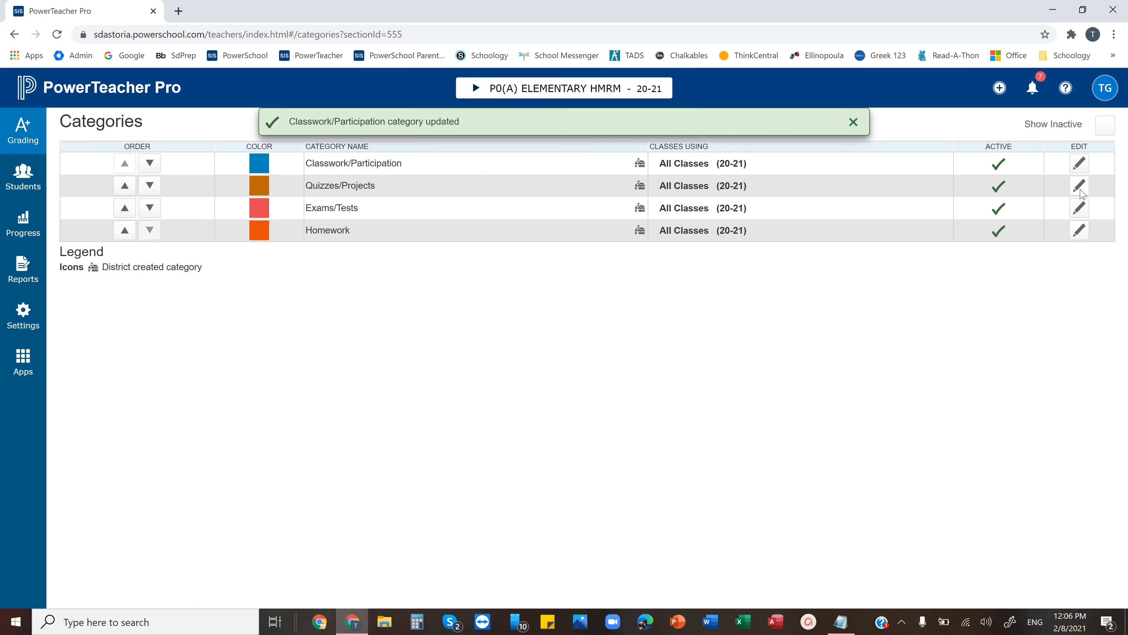
Set the default assignment points of the Quizzes/Projects category to 100 and save
left_click(1079, 189)
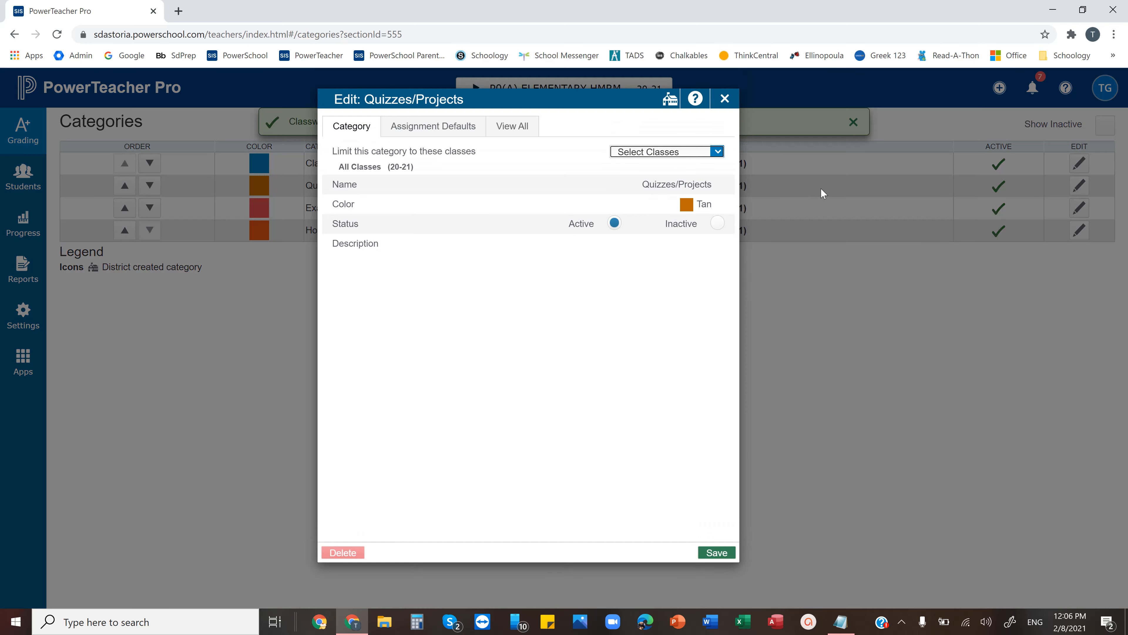
left_click(466, 129)
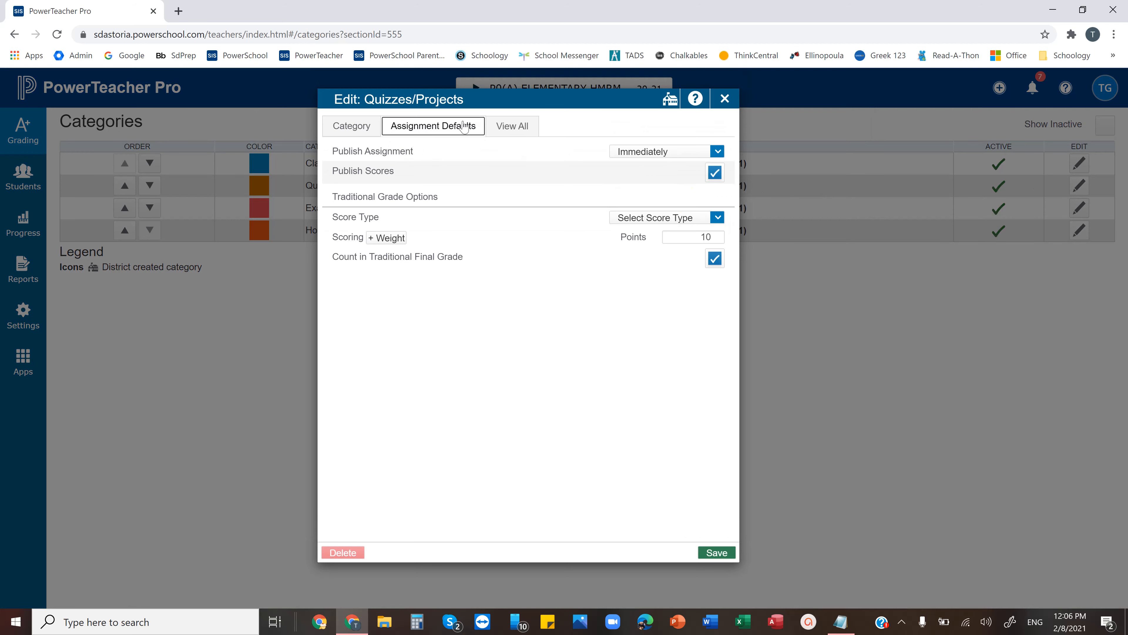
left_click(717, 232)
type("0")
left_click(713, 553)
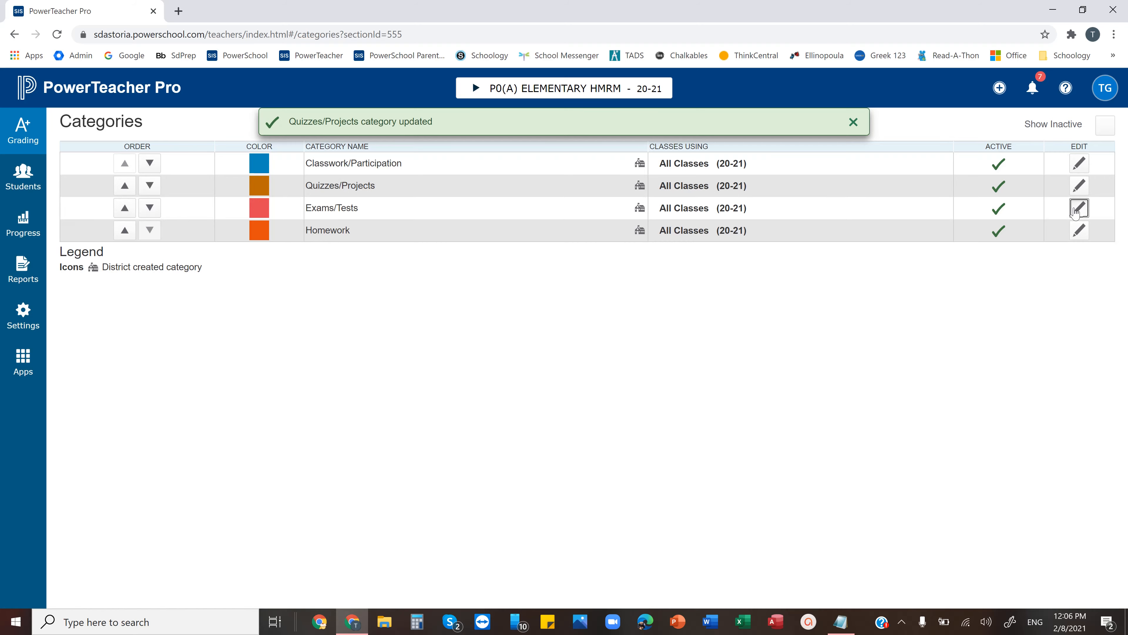
Set the default assignment points of the Exams/Tests category to 100 and save
left_click(1078, 207)
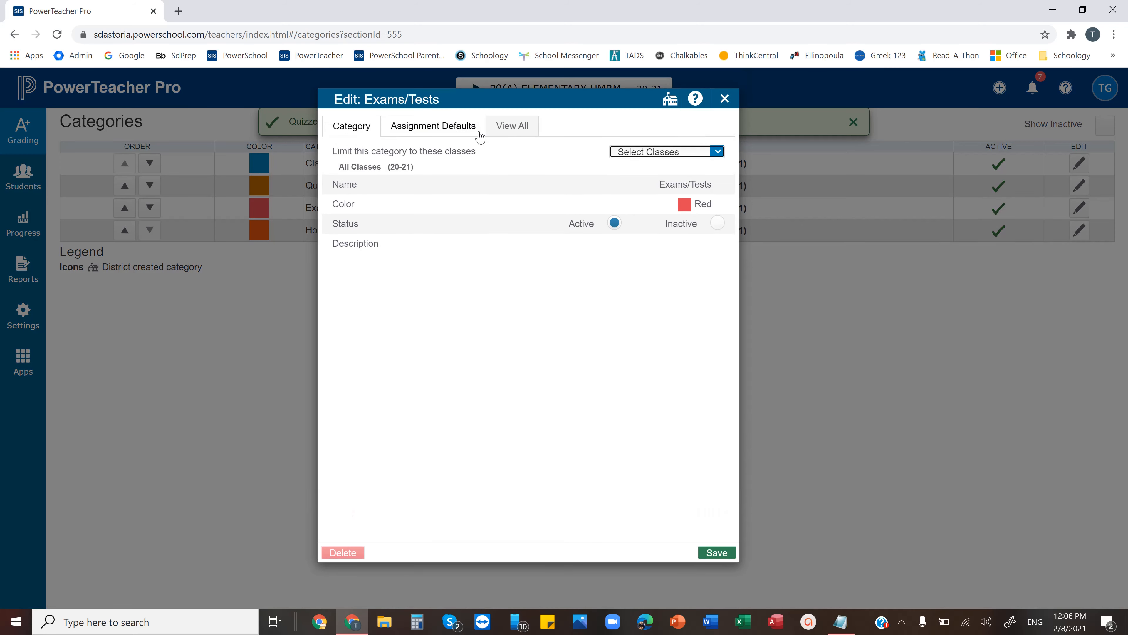
left_click(476, 132)
left_click(717, 234)
type("00")
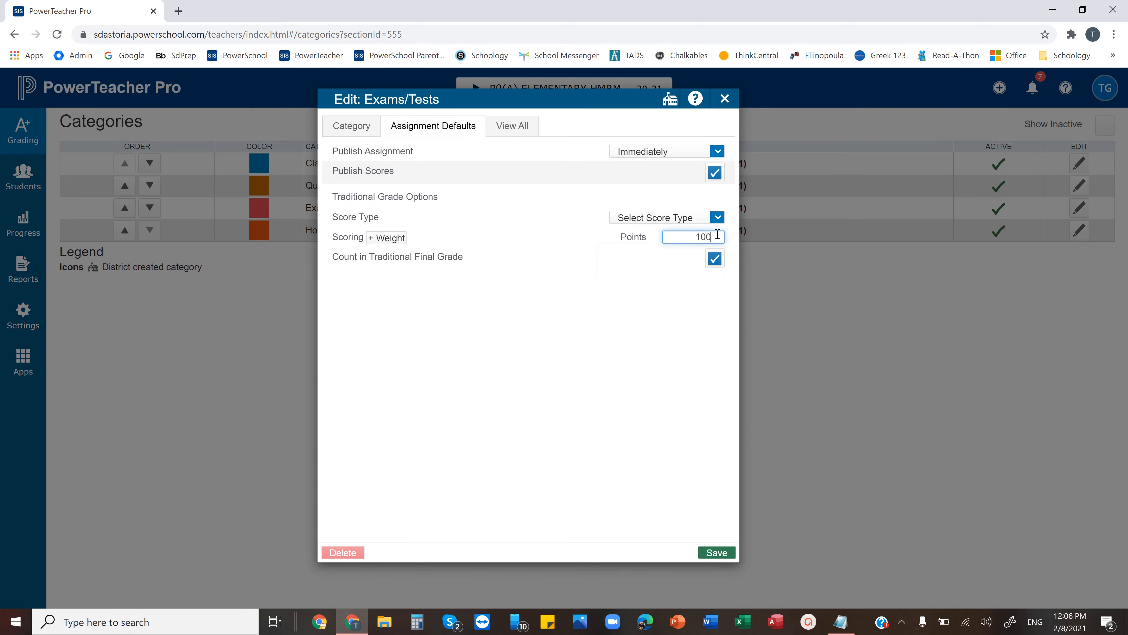
left_click(717, 553)
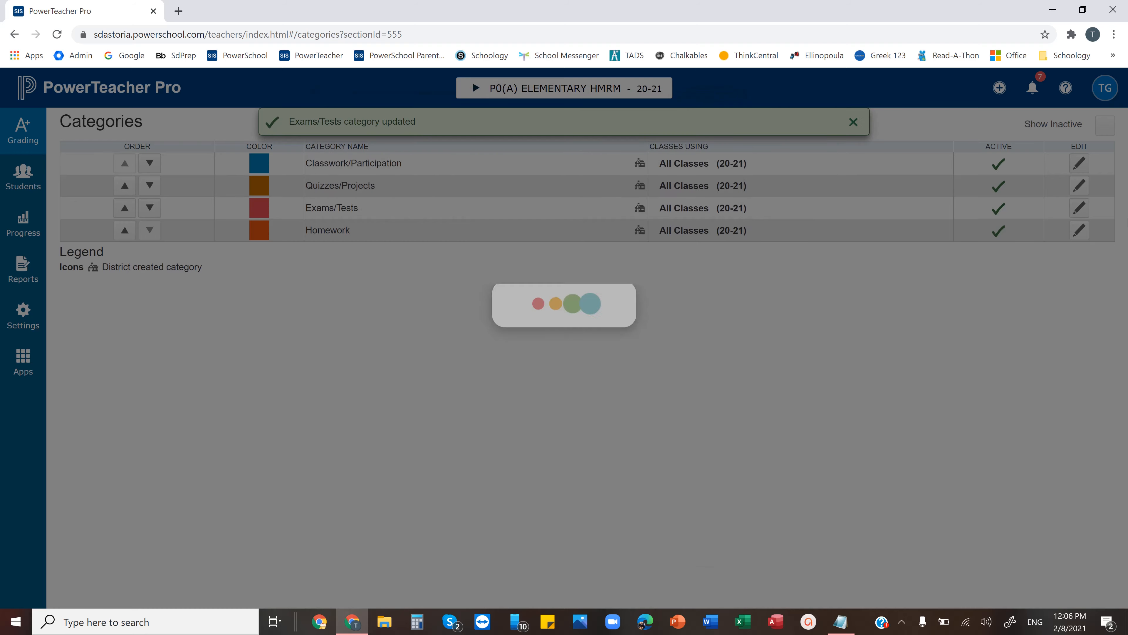
Set the default assignment points of the Homework category to 100 and save
left_click(1079, 227)
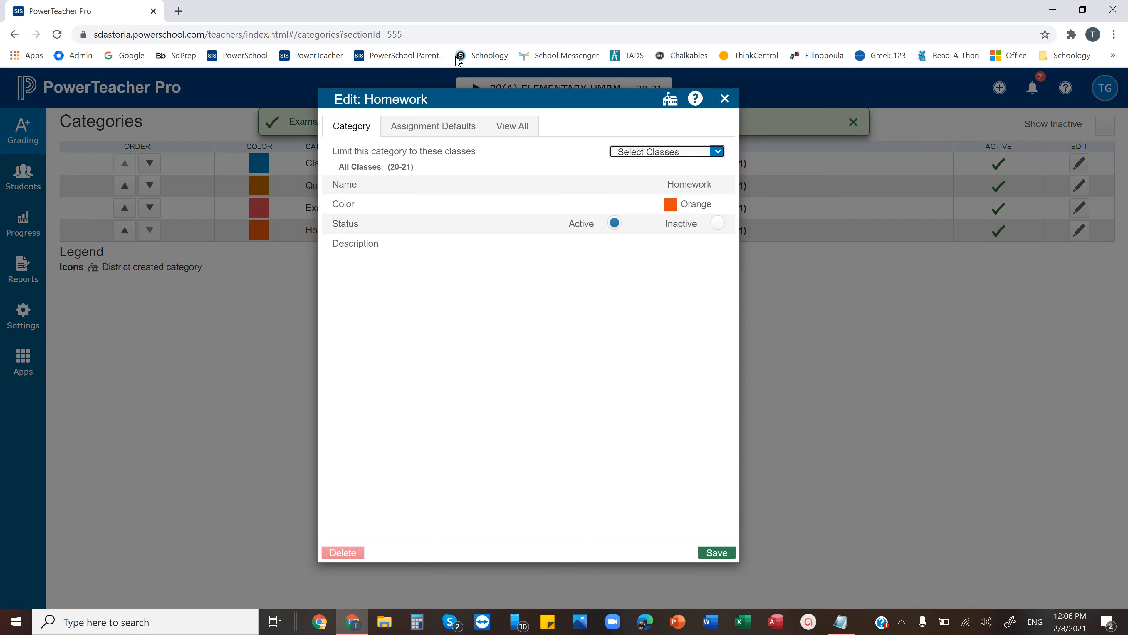
left_click(439, 132)
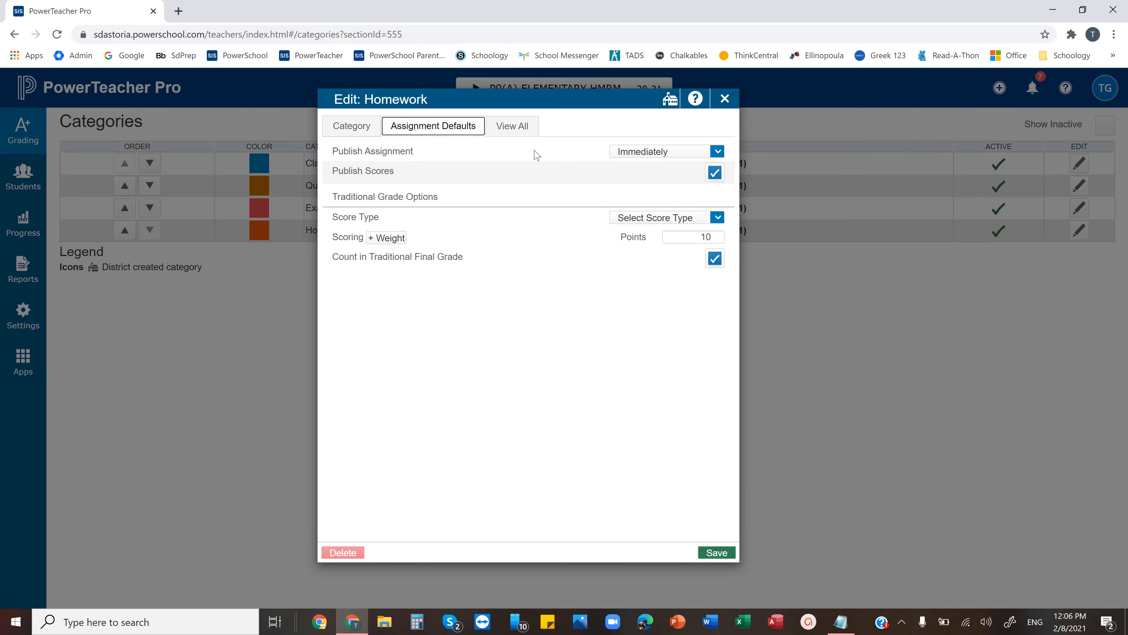
left_click(719, 235)
type("100")
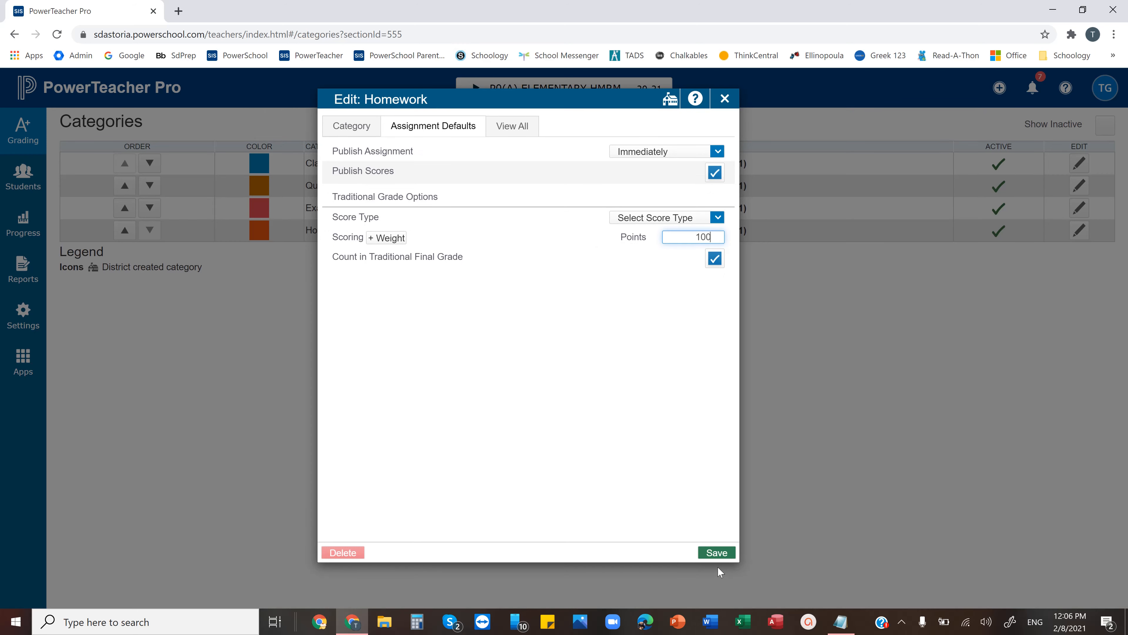
left_click(717, 553)
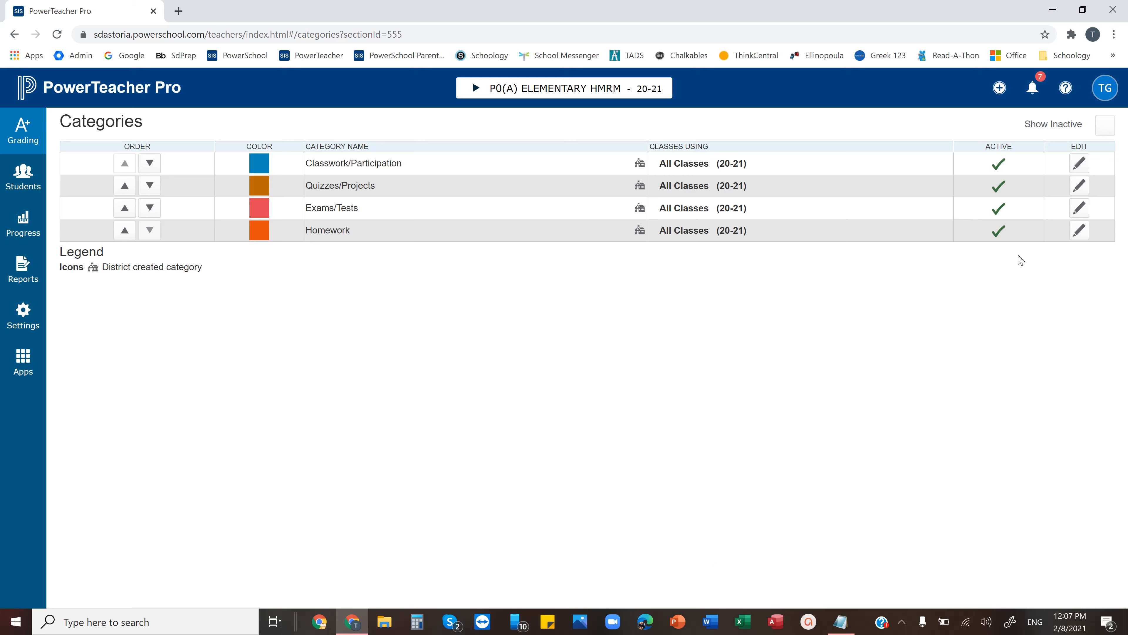
Start creating a category named New with the color Tan
left_click(999, 89)
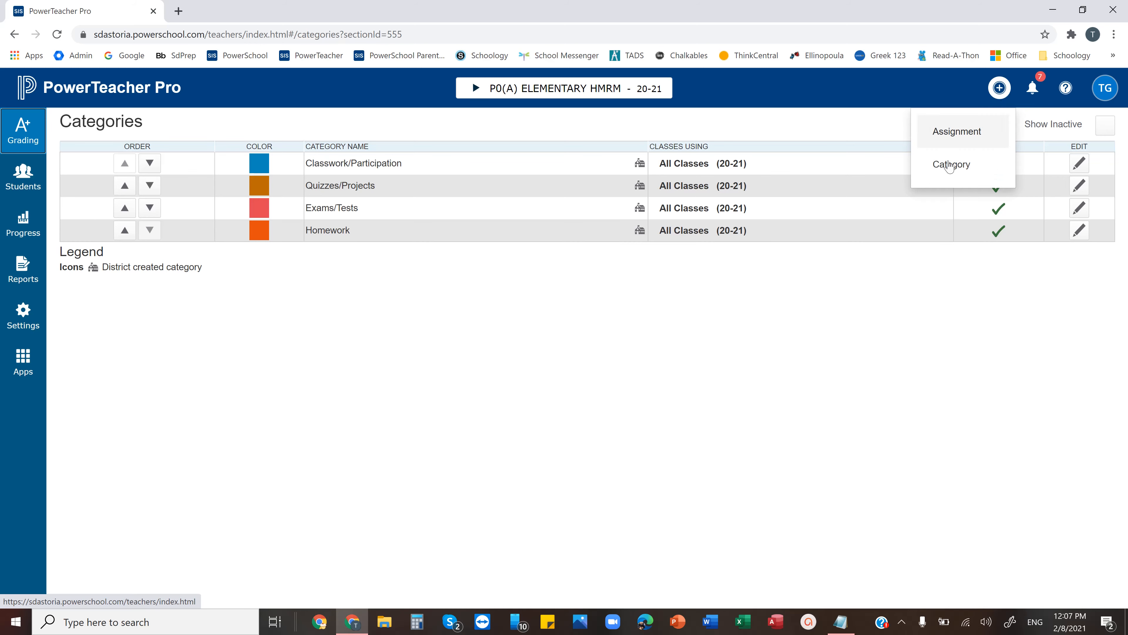
left_click(942, 174)
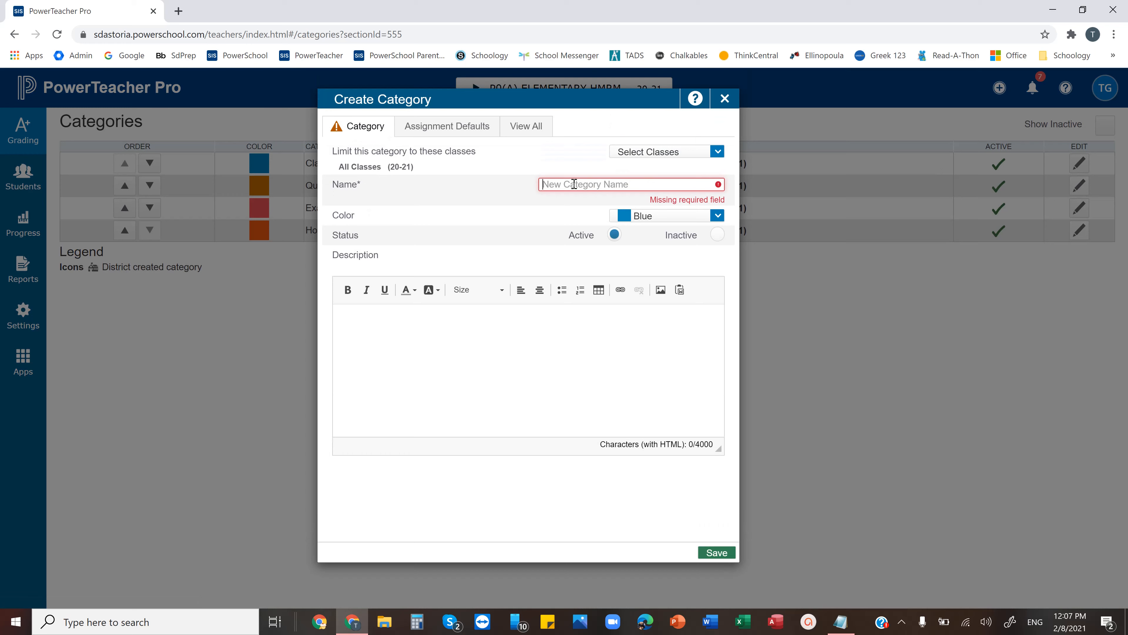
left_click(574, 183)
type("New")
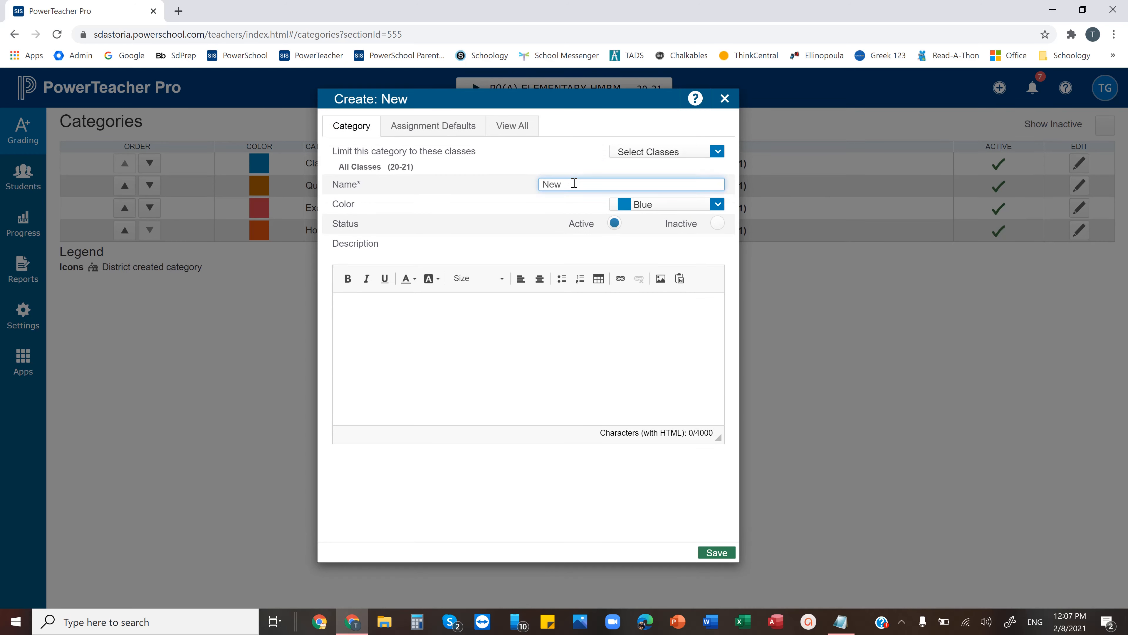
left_click(624, 206)
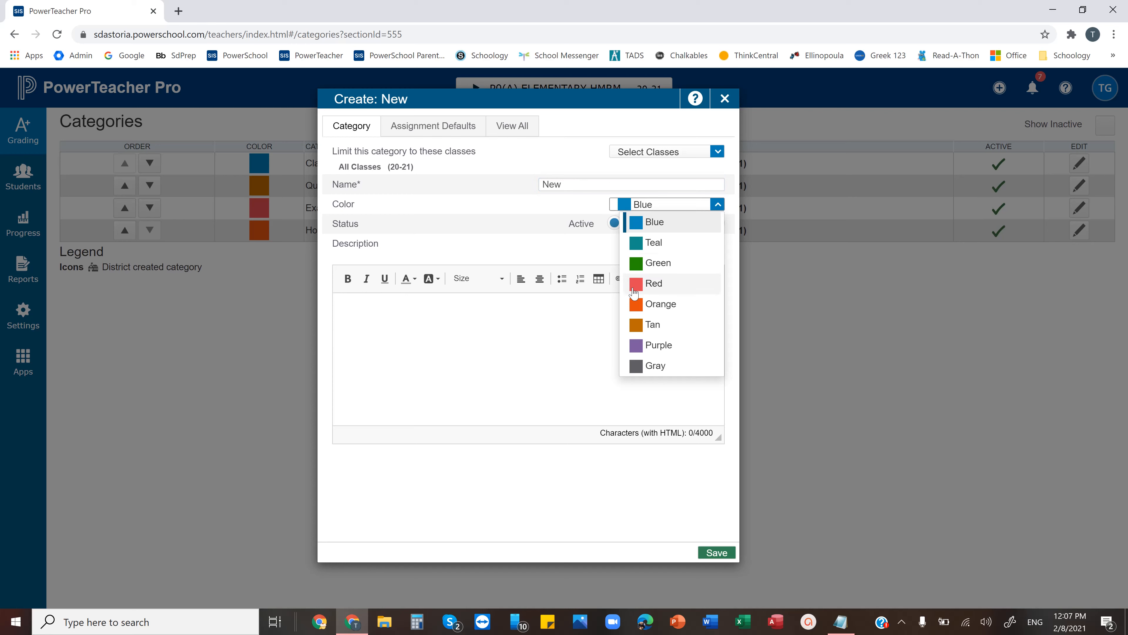
left_click(638, 325)
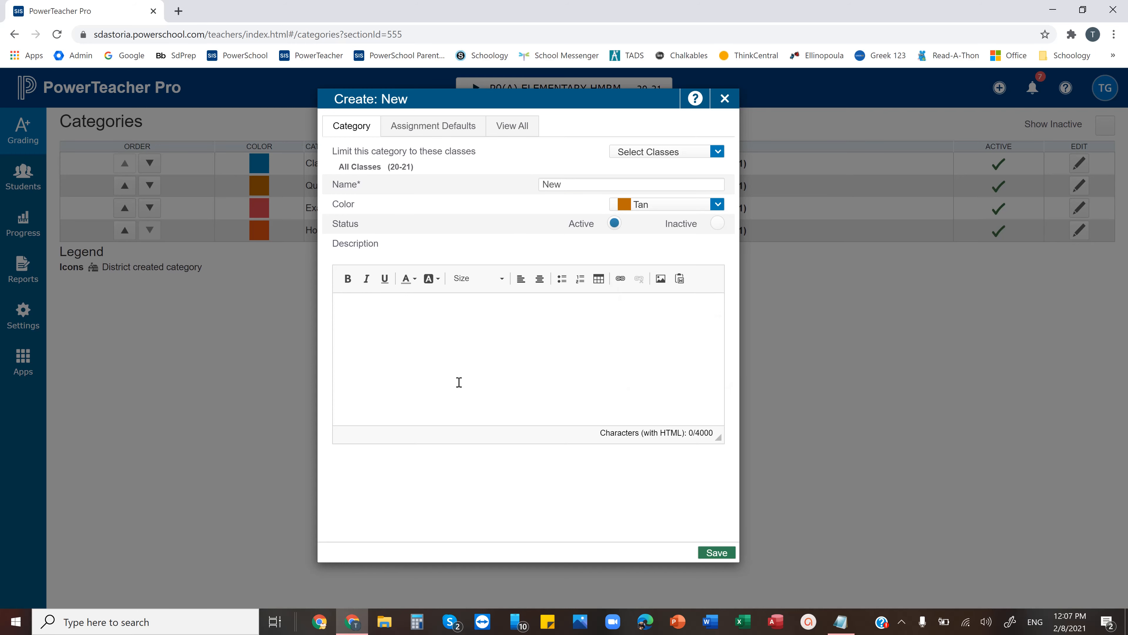
Review the new category's assignment defaults and the list of all categories, and discard the unsaved category
left_click(453, 133)
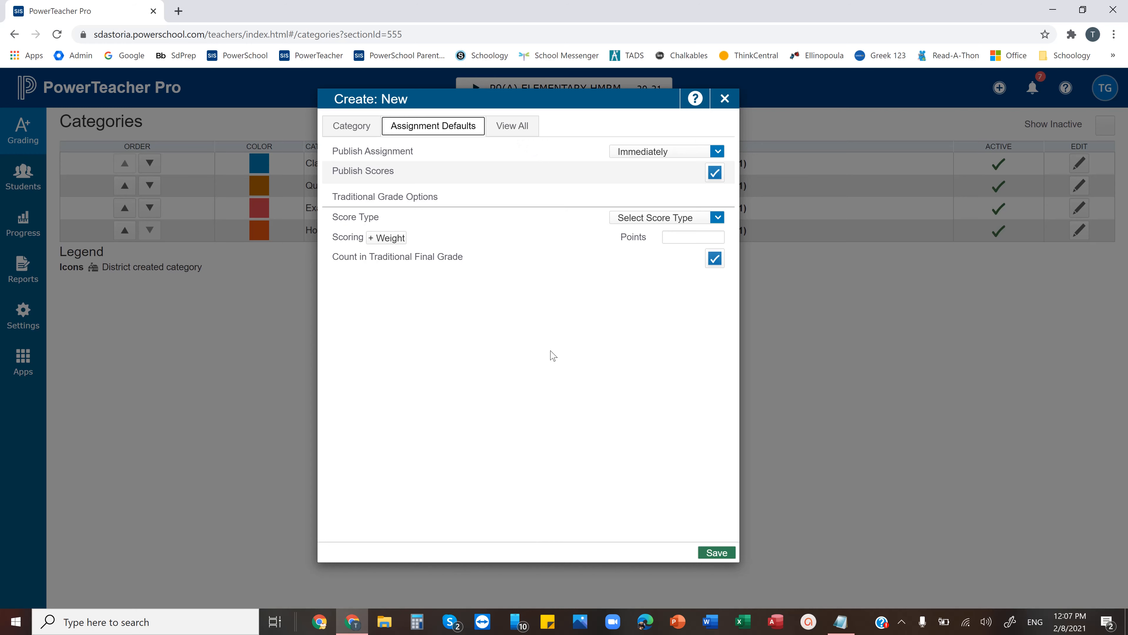
left_click(514, 125)
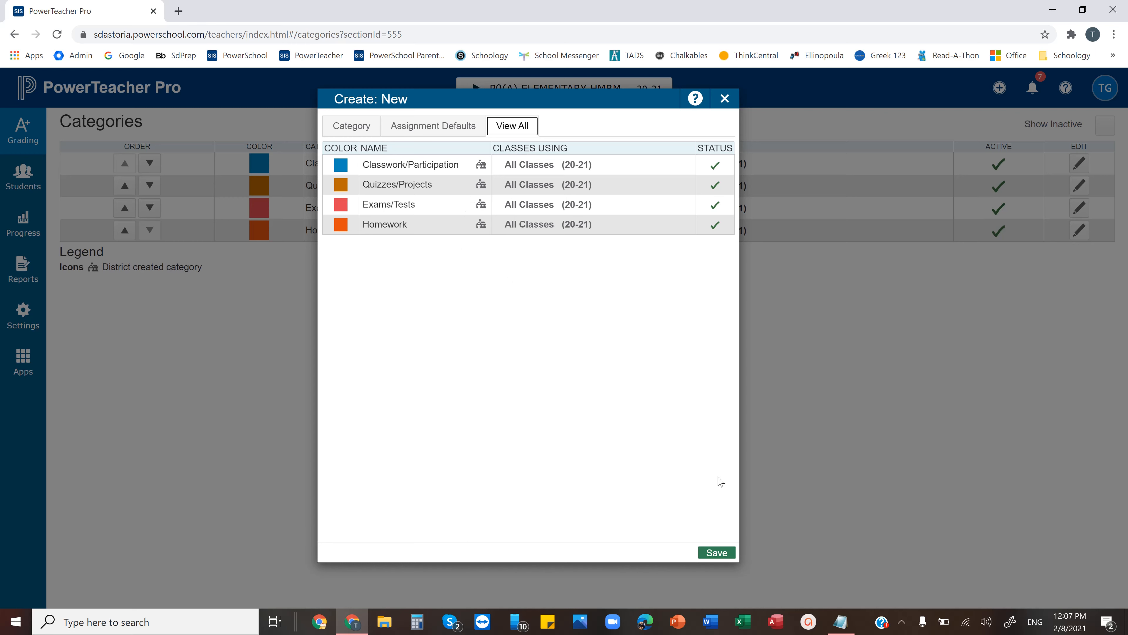
left_click(725, 99)
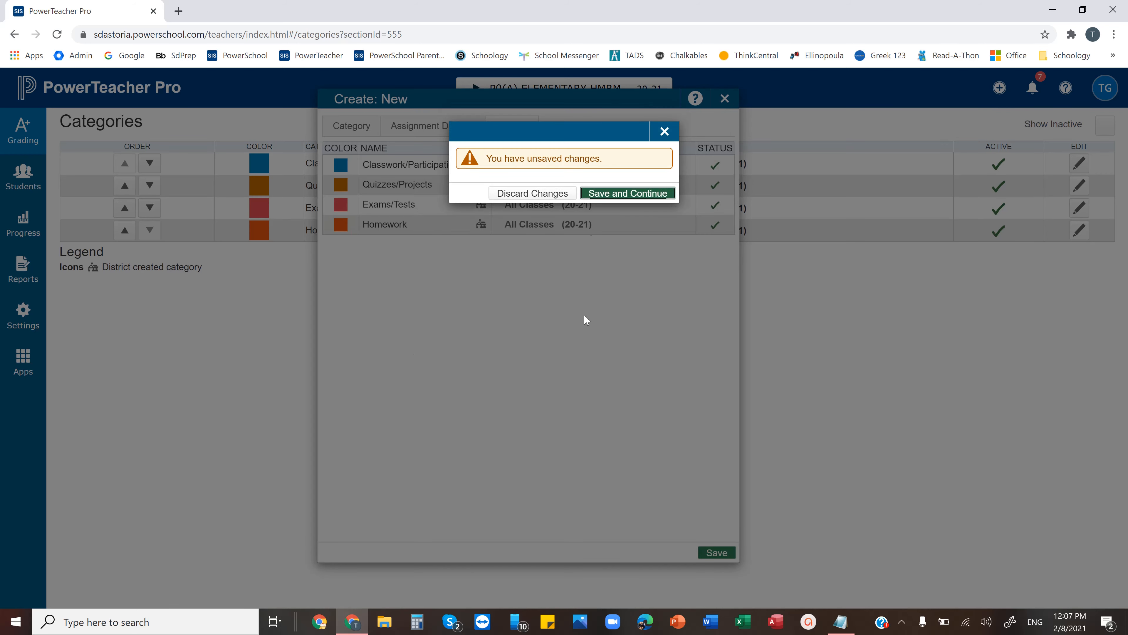
left_click(552, 197)
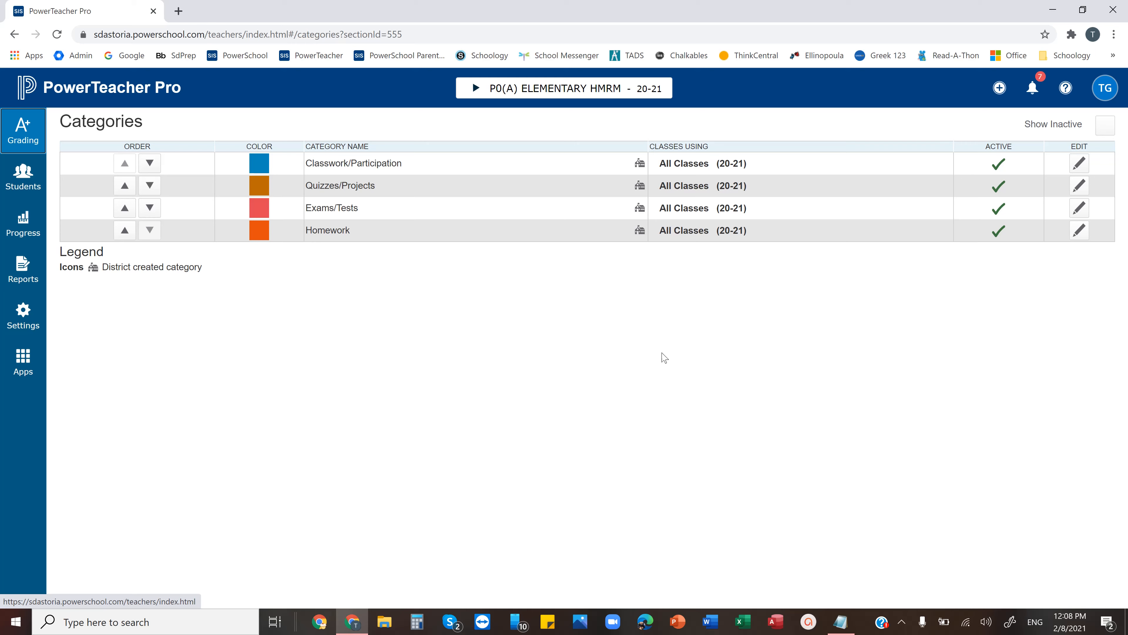
Switch to the Info notes in Notepad and examine the category weights for Elementary School, MS/HS and Afternoon School
left_click(841, 622)
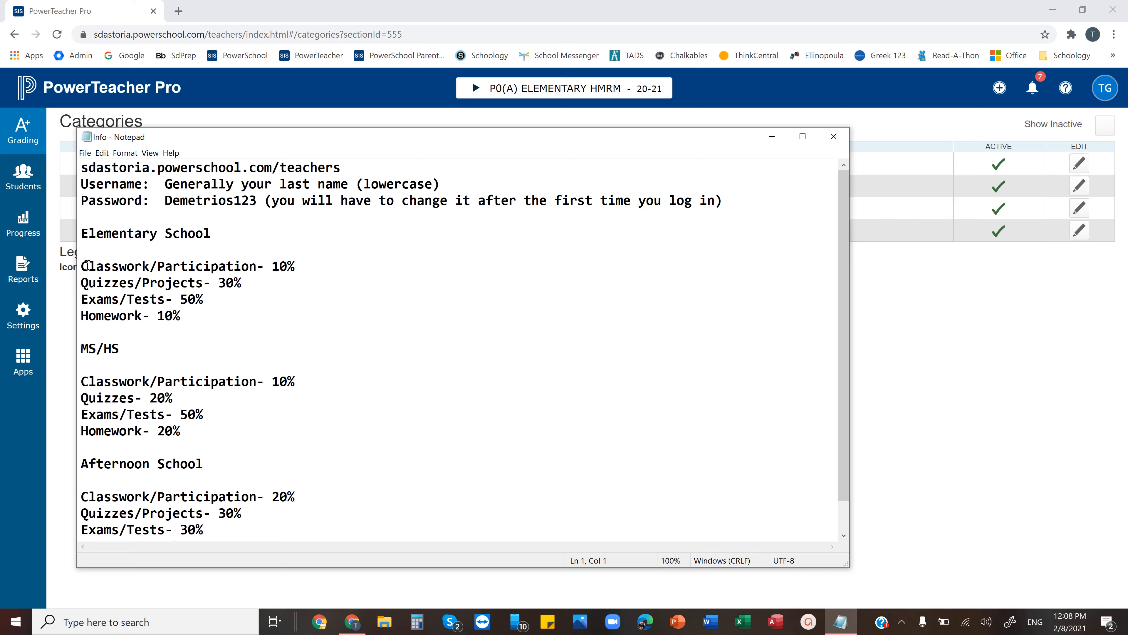
left_click_drag(82, 266, 257, 316)
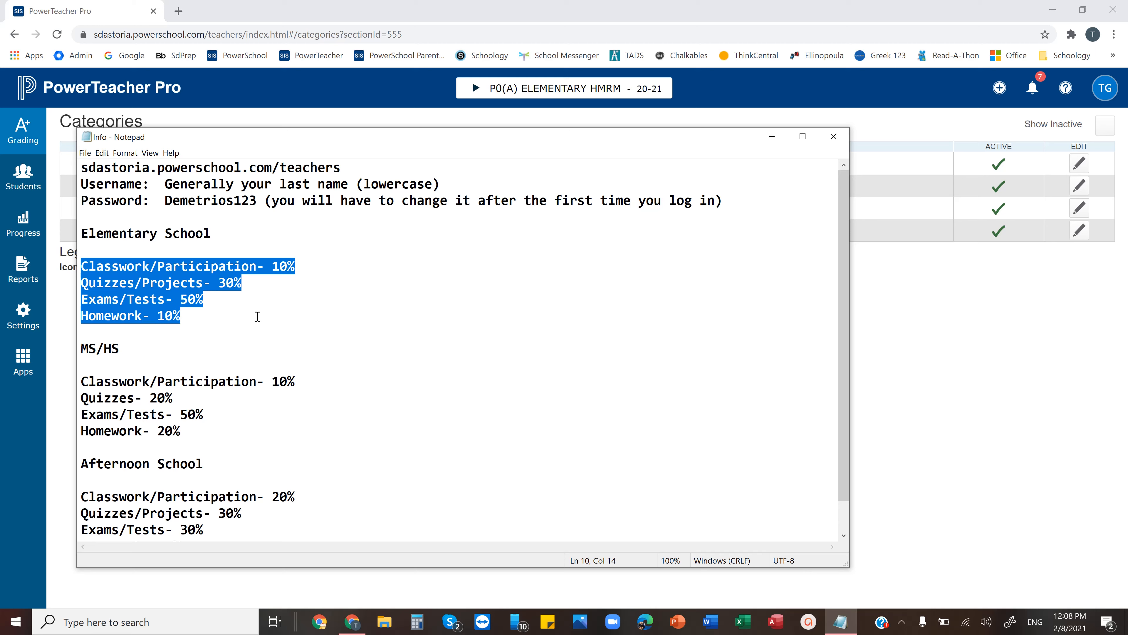
left_click_drag(82, 381, 257, 435)
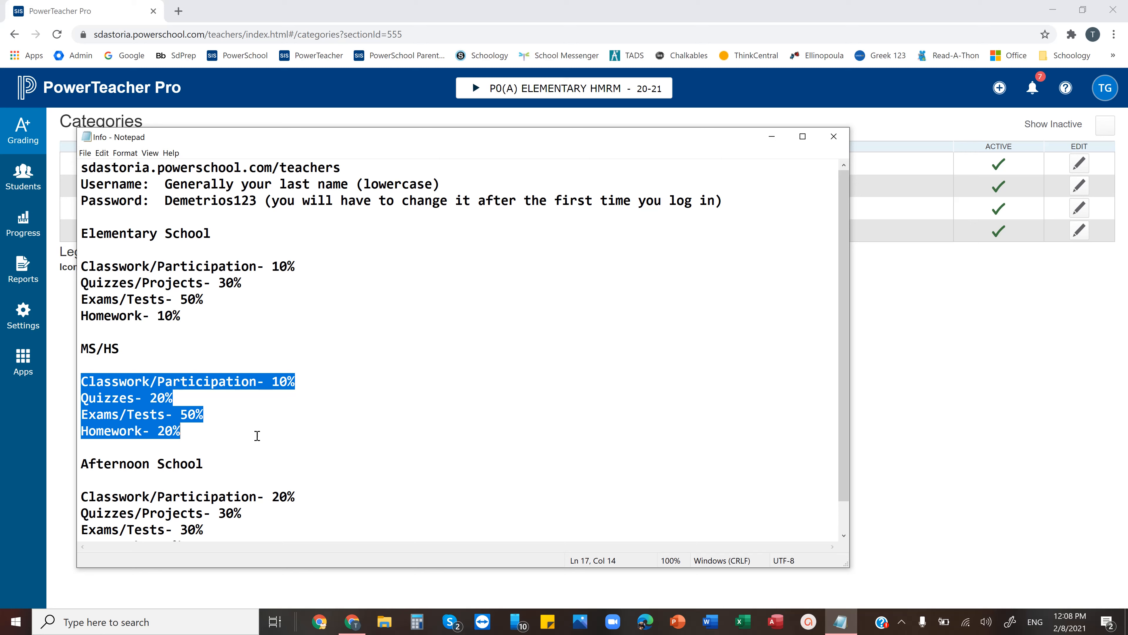
key("Down")
key("Down")
key("Down")
key("Down")
key("Down")
key("Down")
key("Down")
key("Down")
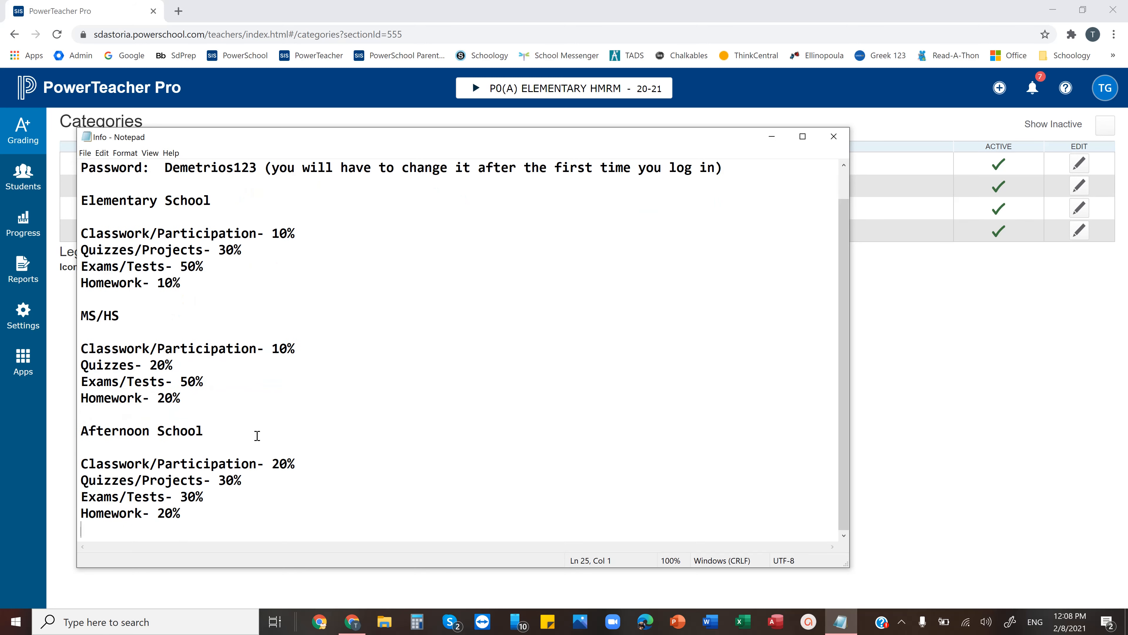
left_click_drag(82, 462, 223, 508)
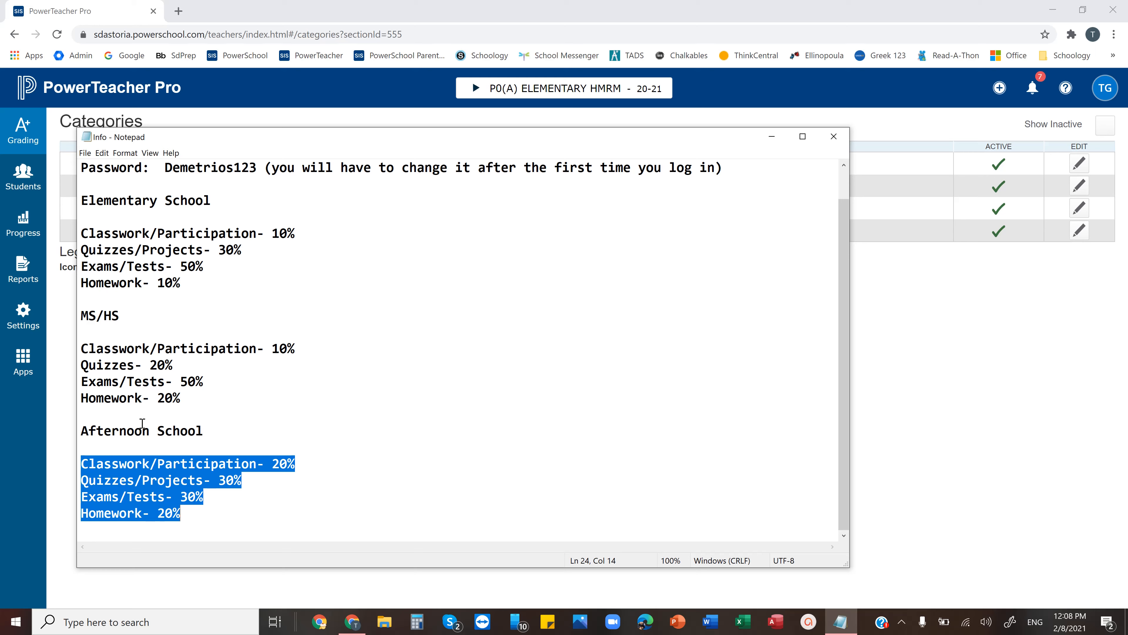
Switch back to PowerTeacher Pro, open Traditional Grade Calculations, and review the S2 term weighting formula of P0(A) ELEMENTARY HMRM
left_click(386, 441)
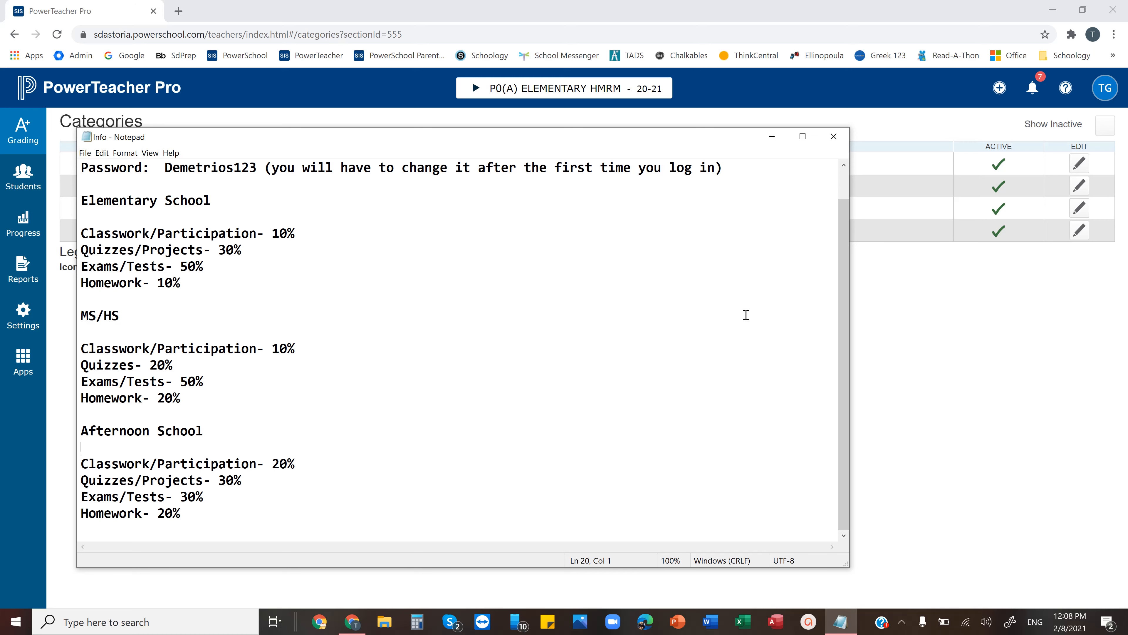
left_click(935, 345)
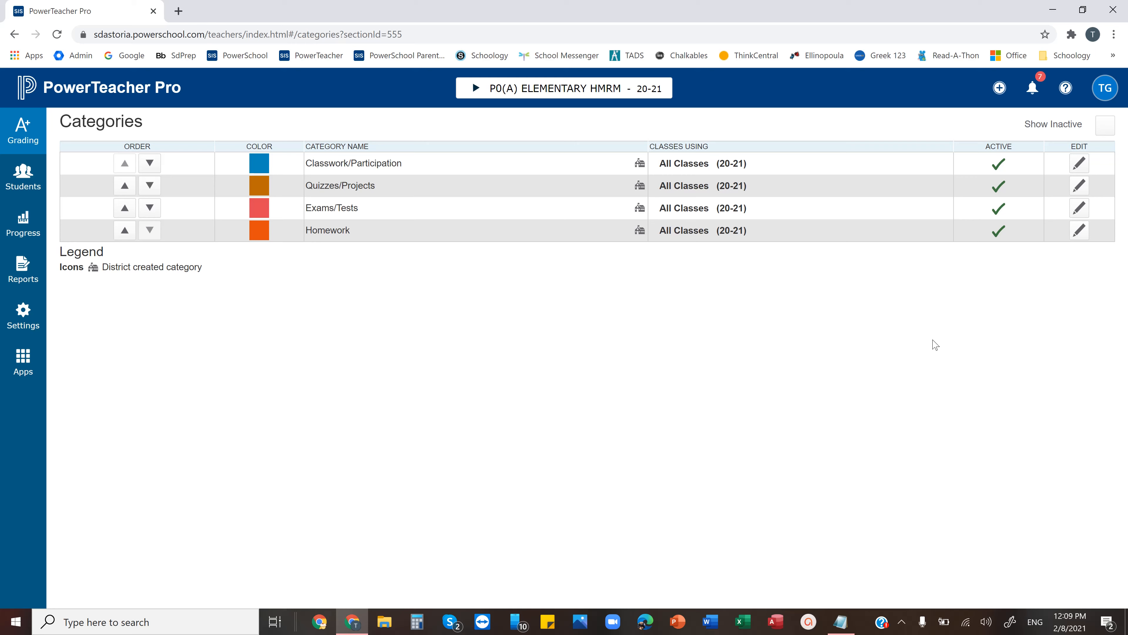
left_click(31, 316)
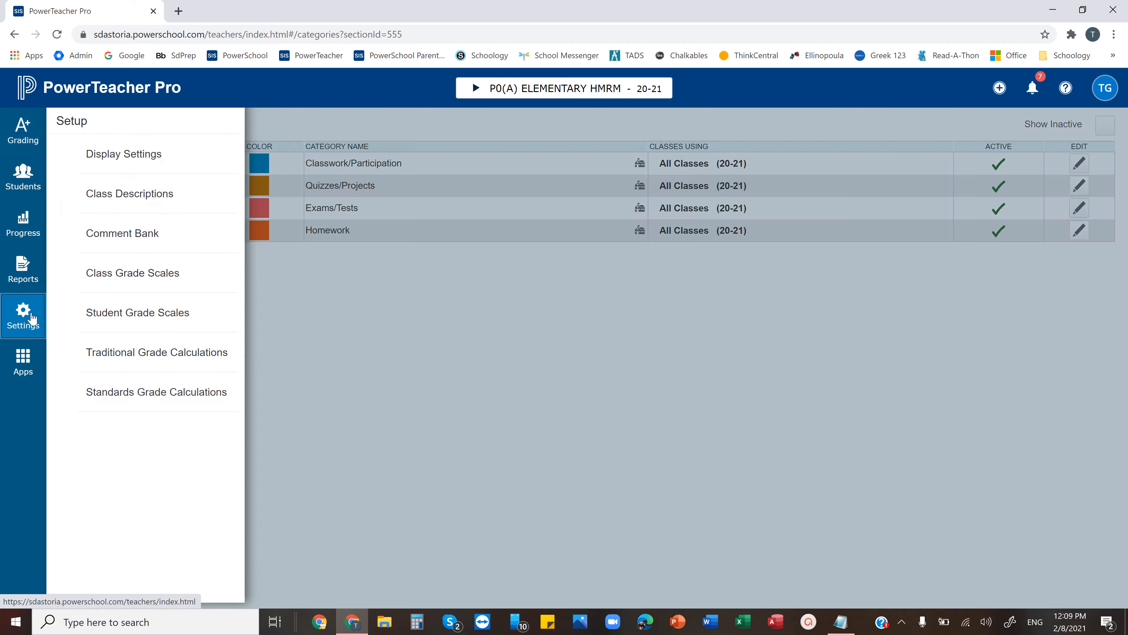
left_click(119, 361)
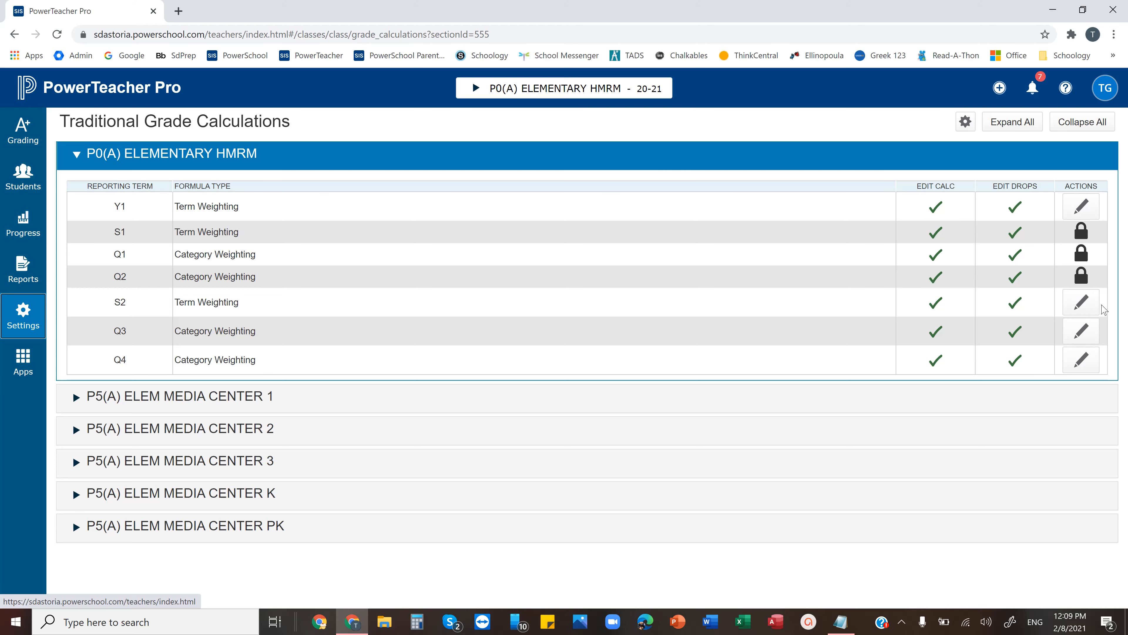
left_click(1081, 304)
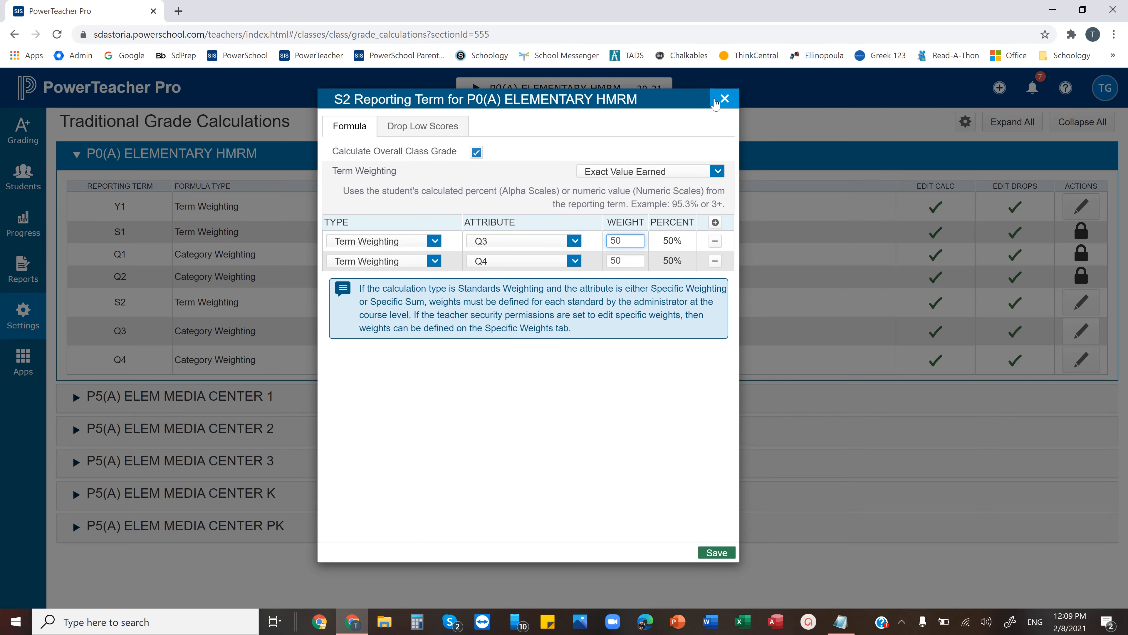
left_click(724, 99)
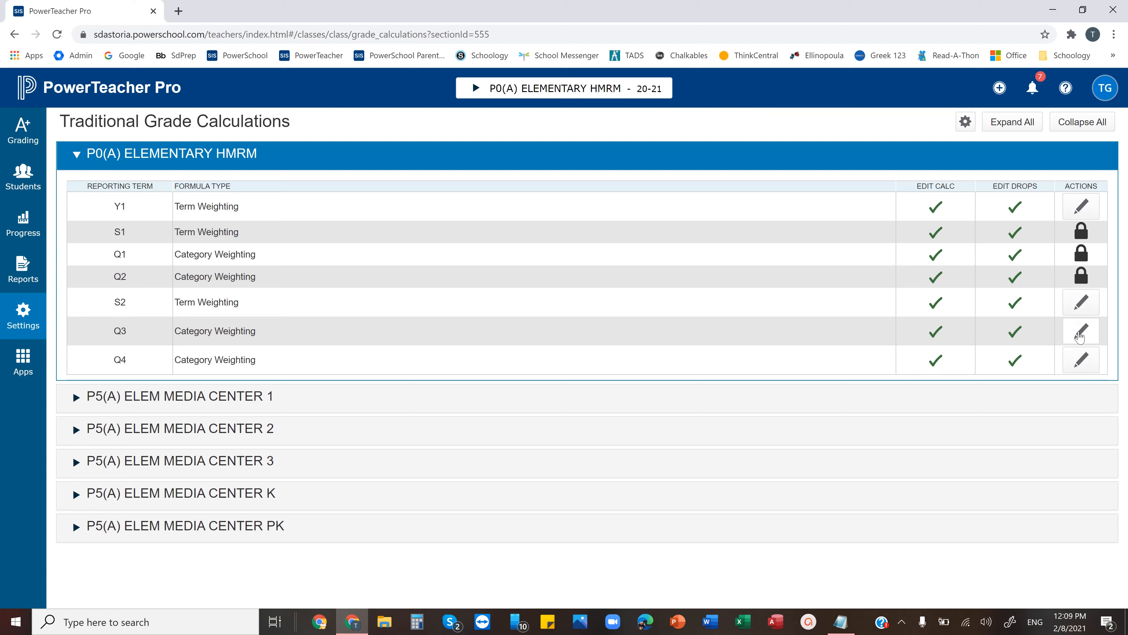
Check the Q3 category weighting of P0(A) ELEMENTARY HMRM, including the calculation type and category choices, and save the formula
left_click(1080, 337)
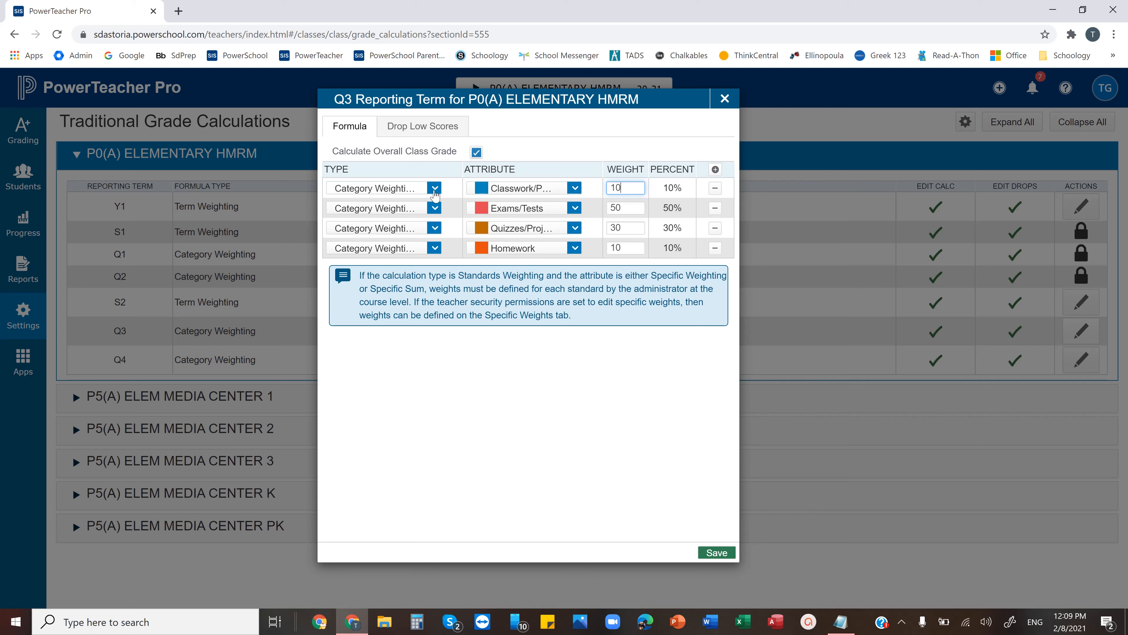
left_click(434, 191)
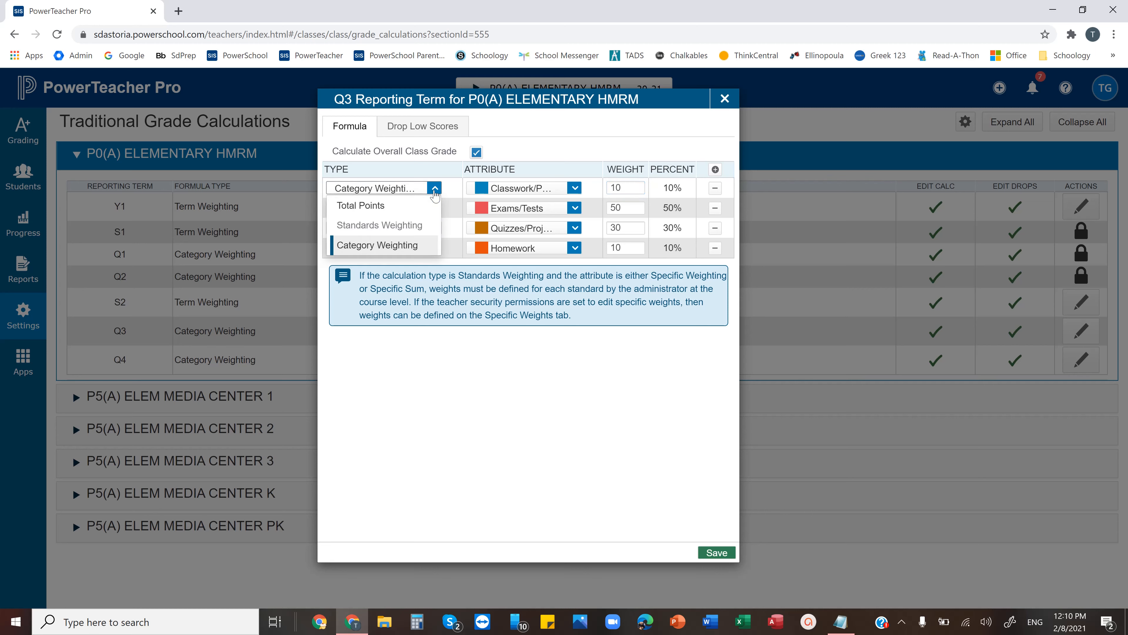
left_click(434, 192)
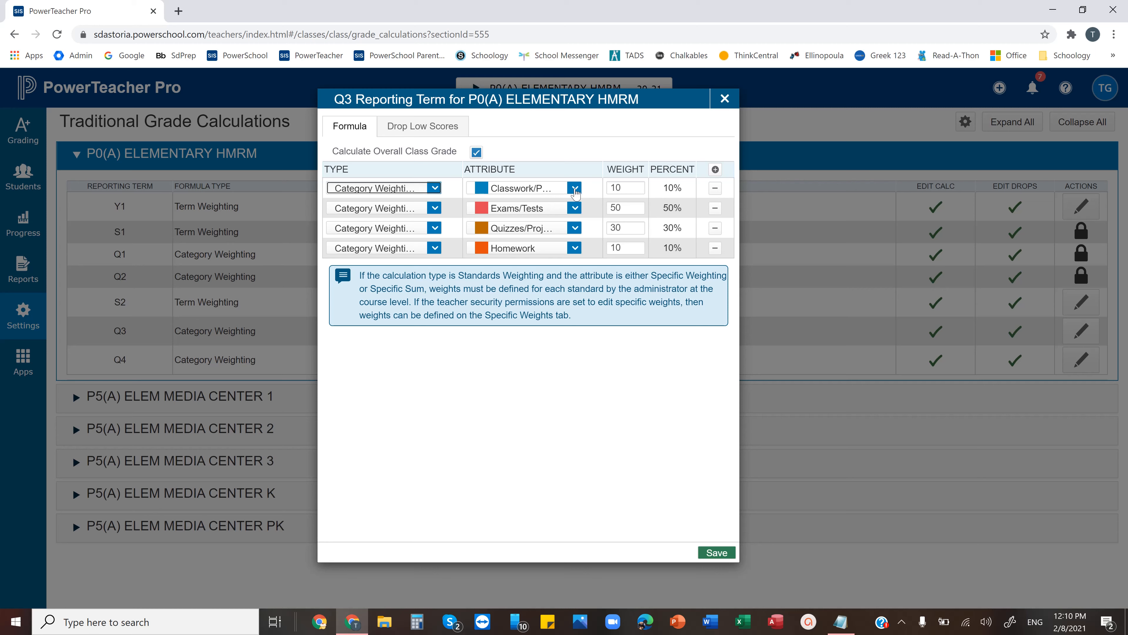
left_click(575, 190)
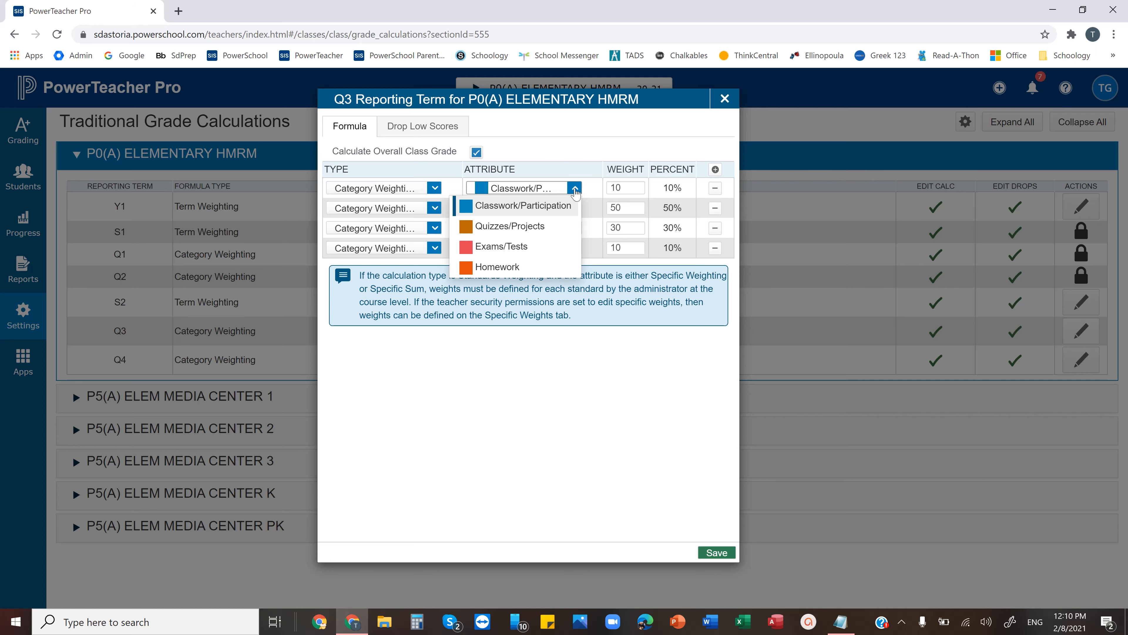
left_click(575, 191)
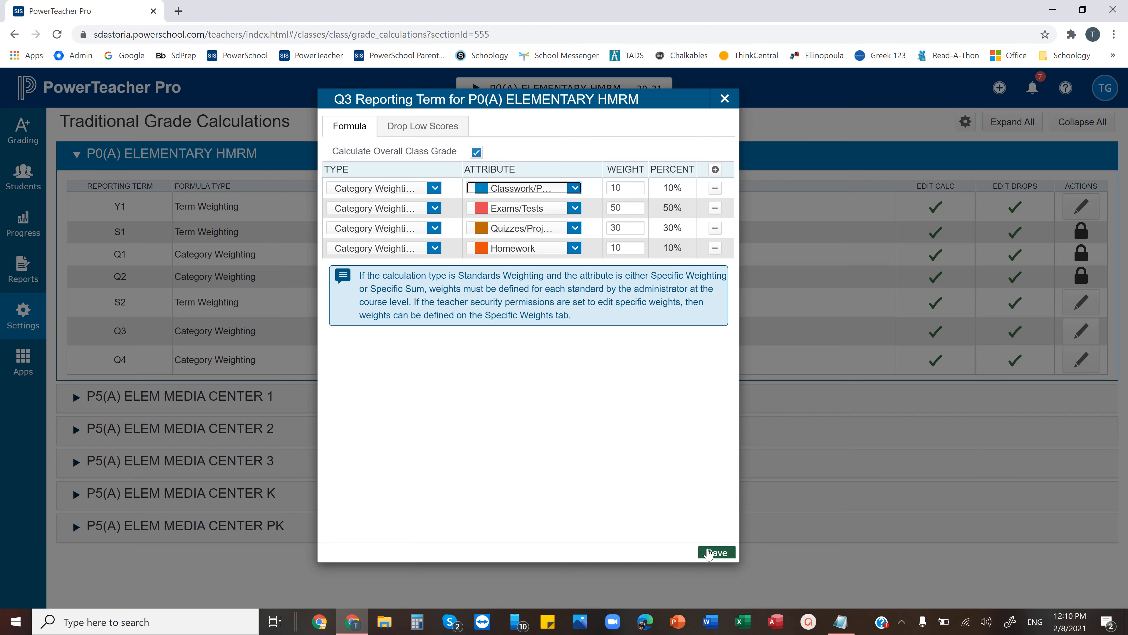
left_click(709, 552)
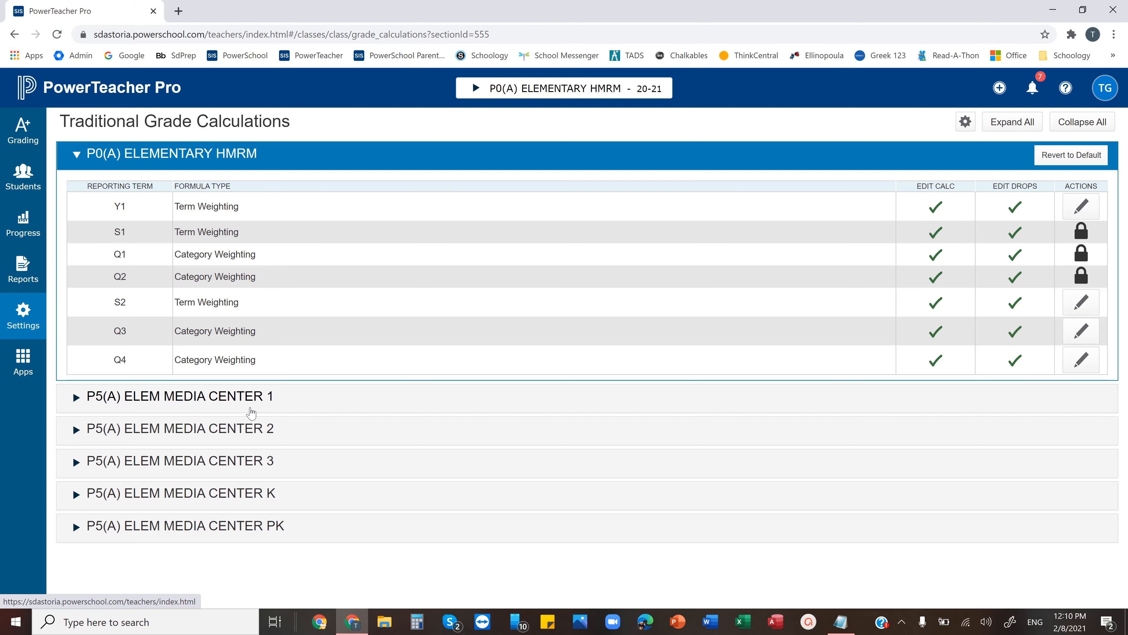
Reopen Traditional Grade Calculations, consult the category weights in the Info notes in Notepad, and close the notes
left_click(24, 319)
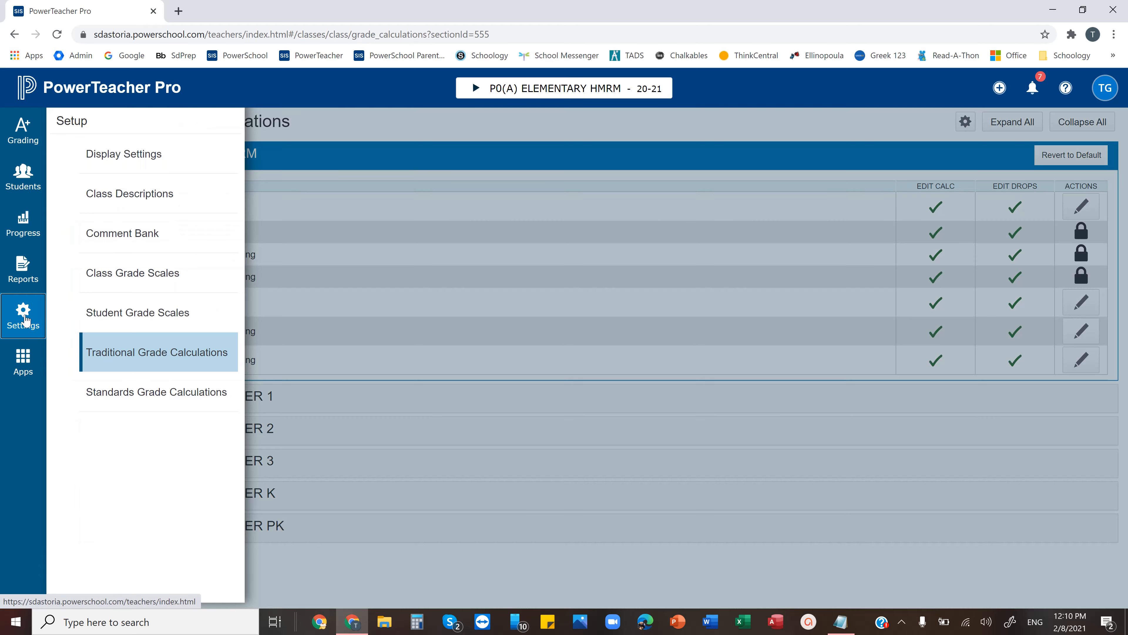
left_click(129, 351)
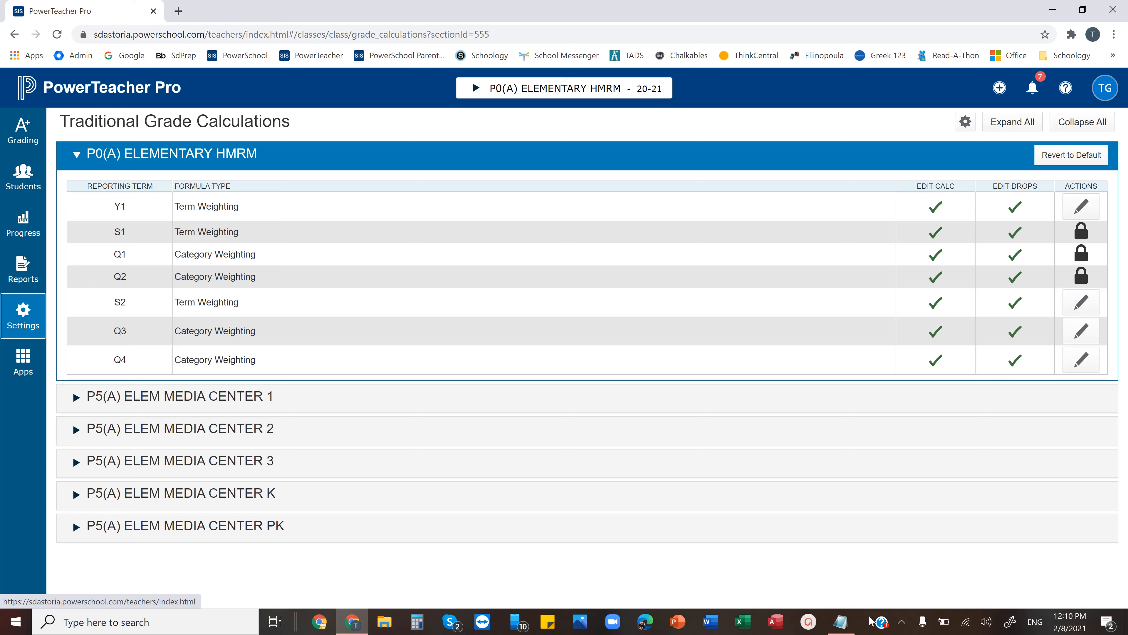
left_click(836, 624)
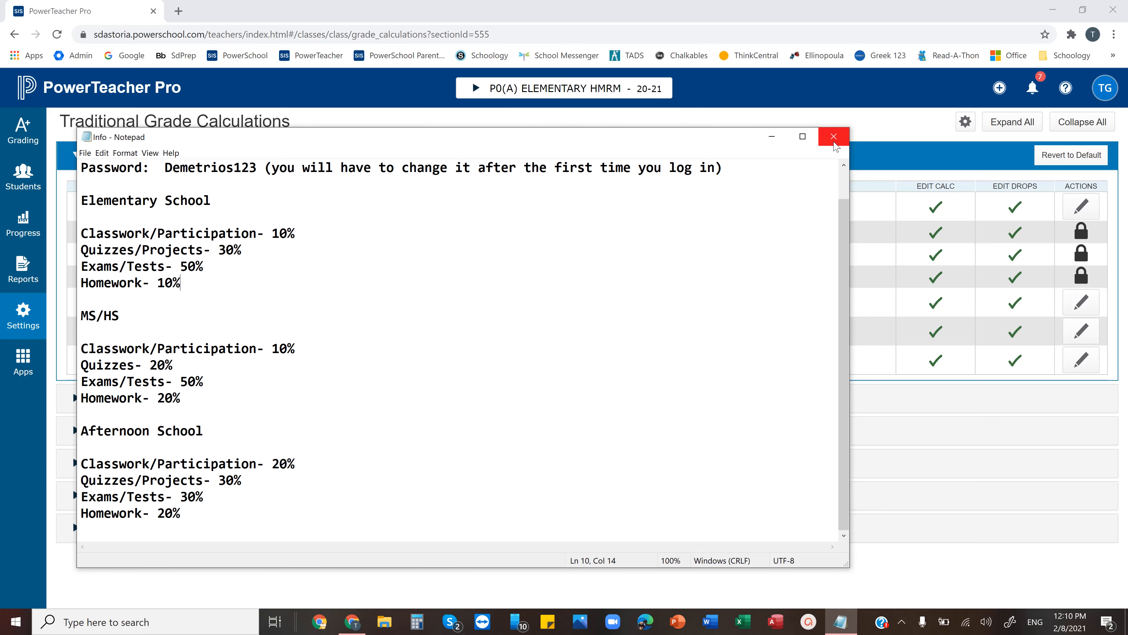
left_click(833, 141)
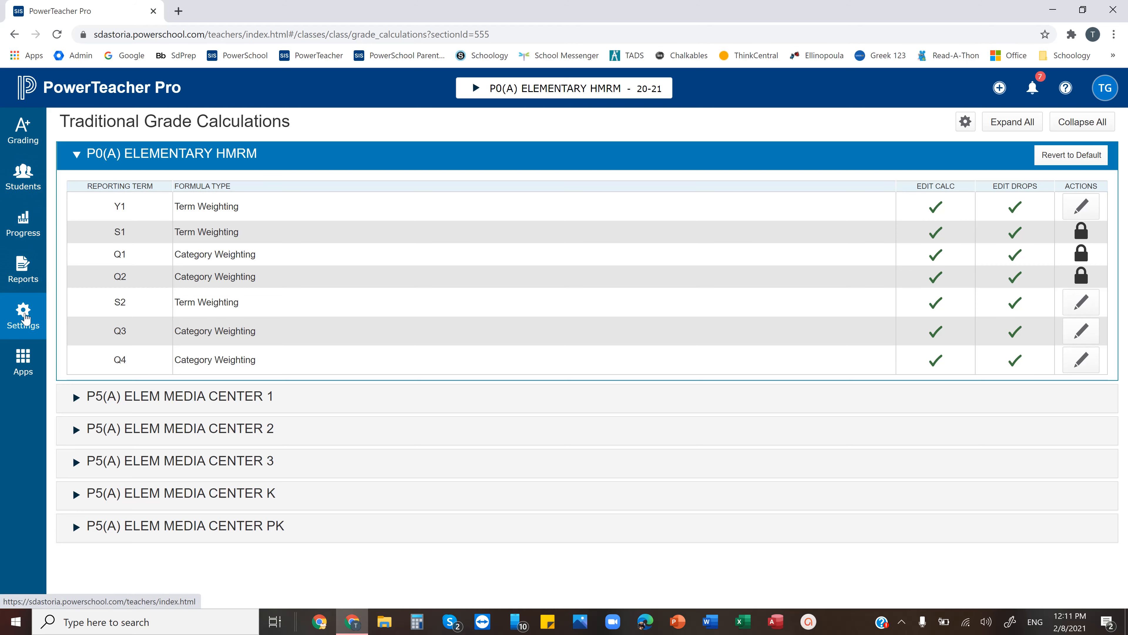
Open Class Descriptions and review the custom class name and the list of all classes
left_click(24, 316)
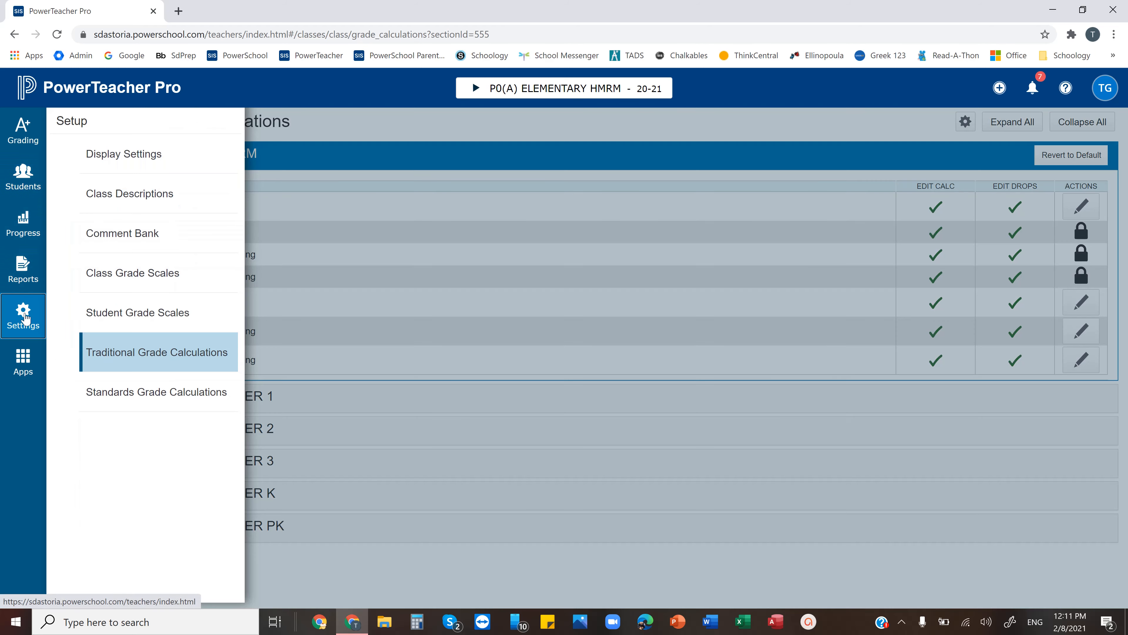
left_click(151, 190)
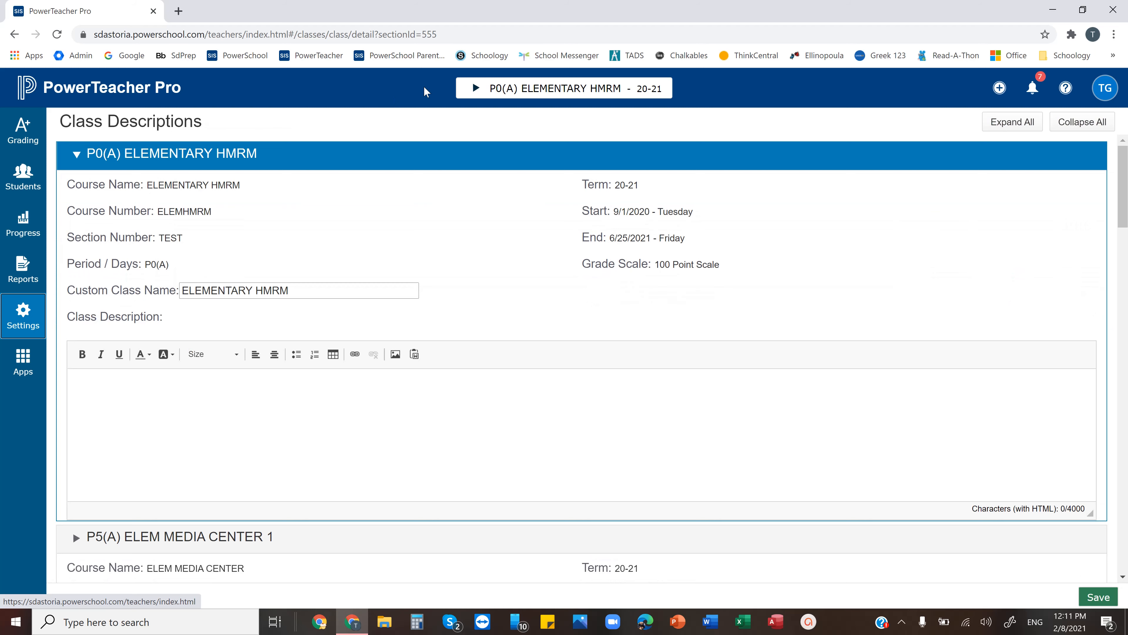
left_click(475, 89)
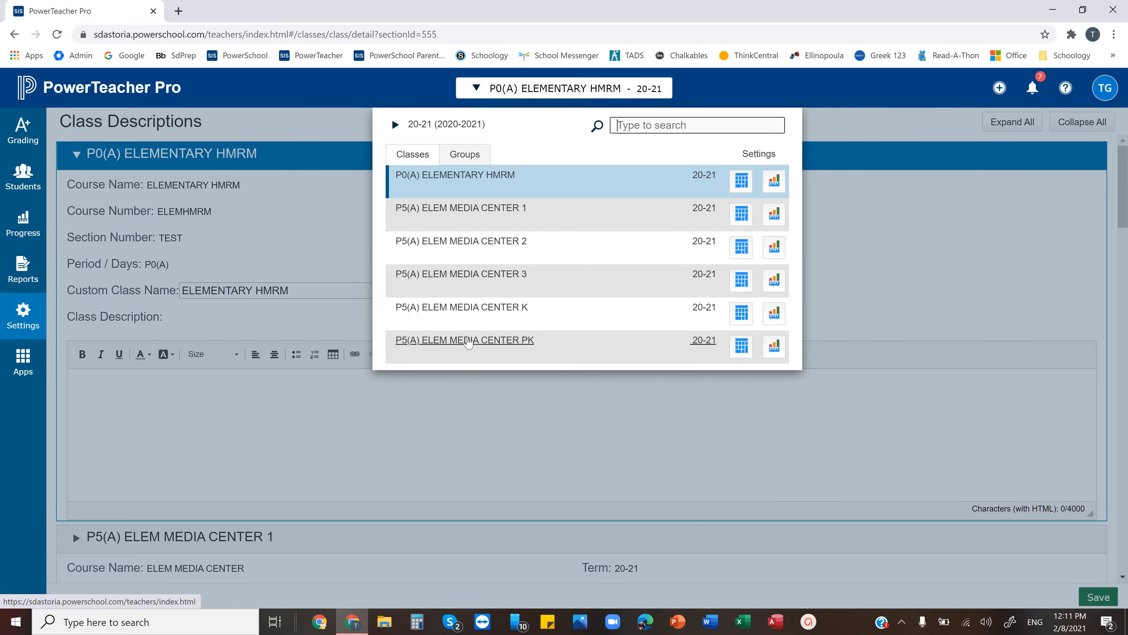
Open the grading Categories and review the active categories, the choices for creating new items, and the available setup pages
left_click(34, 127)
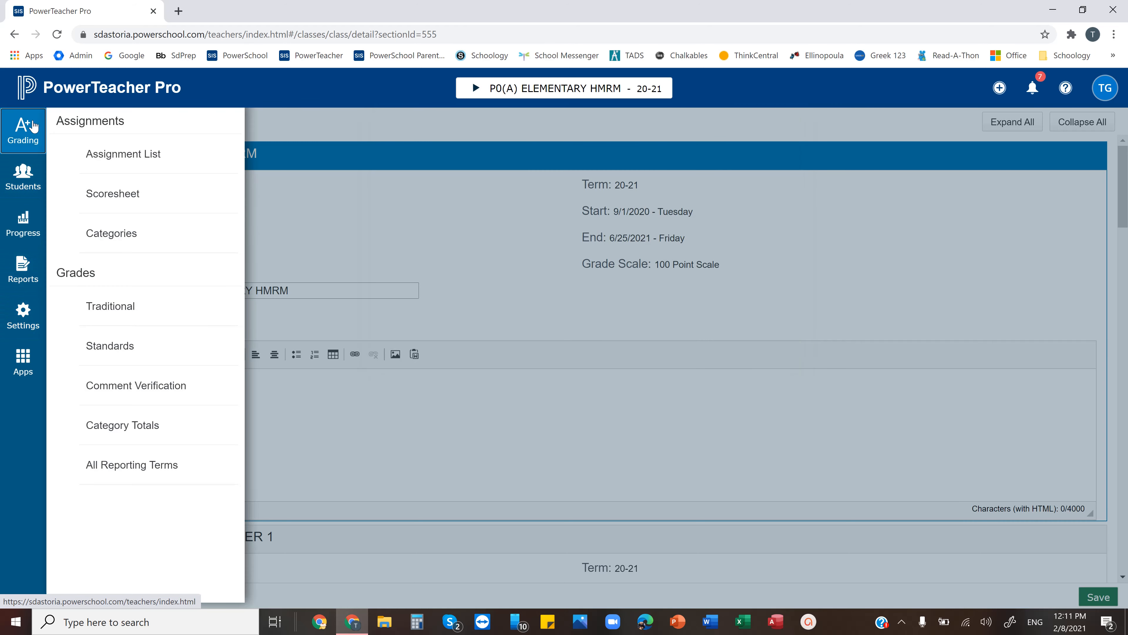
left_click(118, 233)
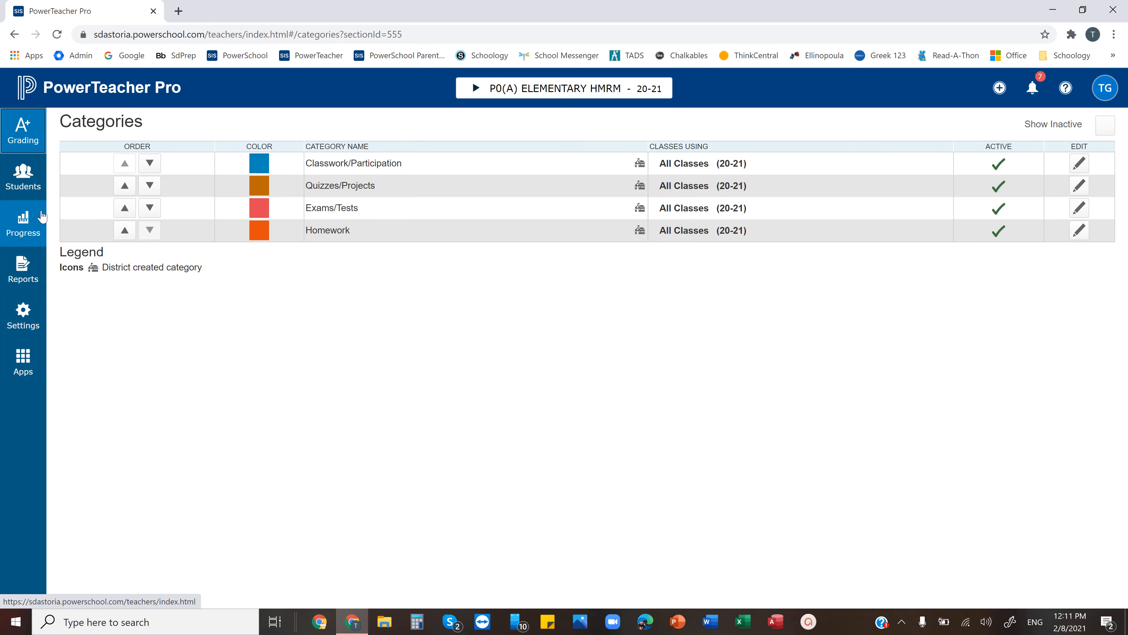
left_click(999, 89)
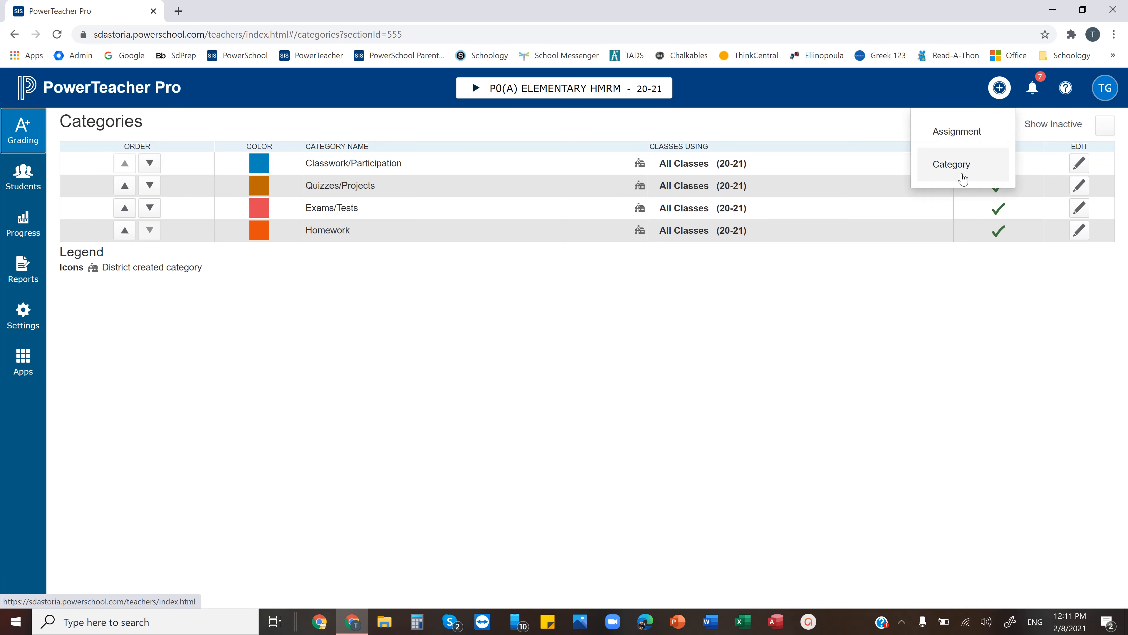
left_click(13, 313)
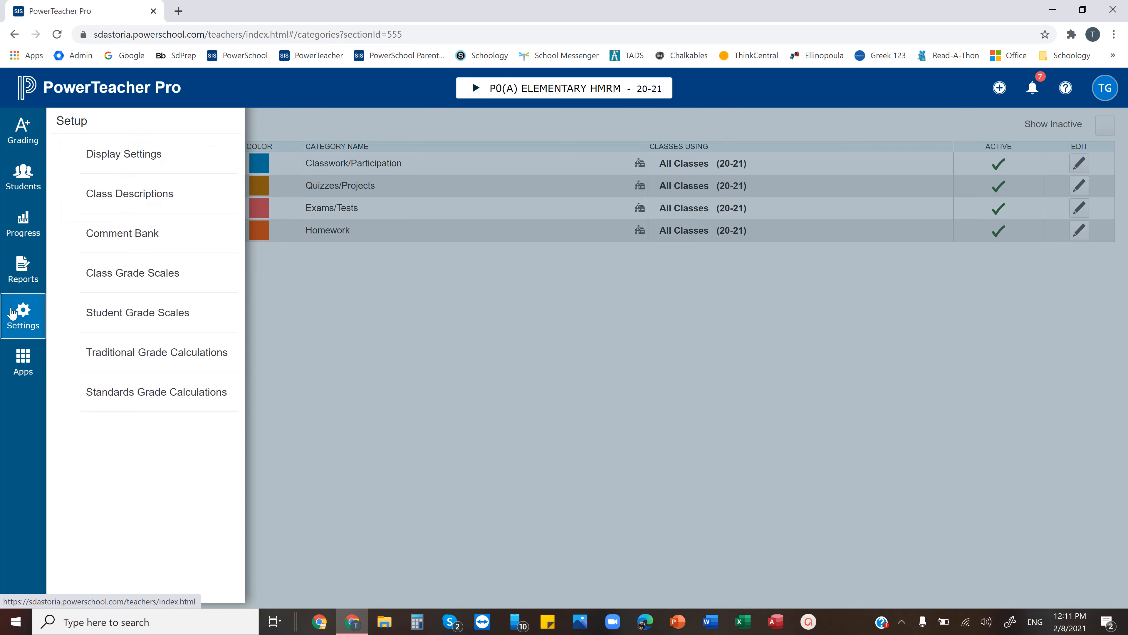
left_click(416, 407)
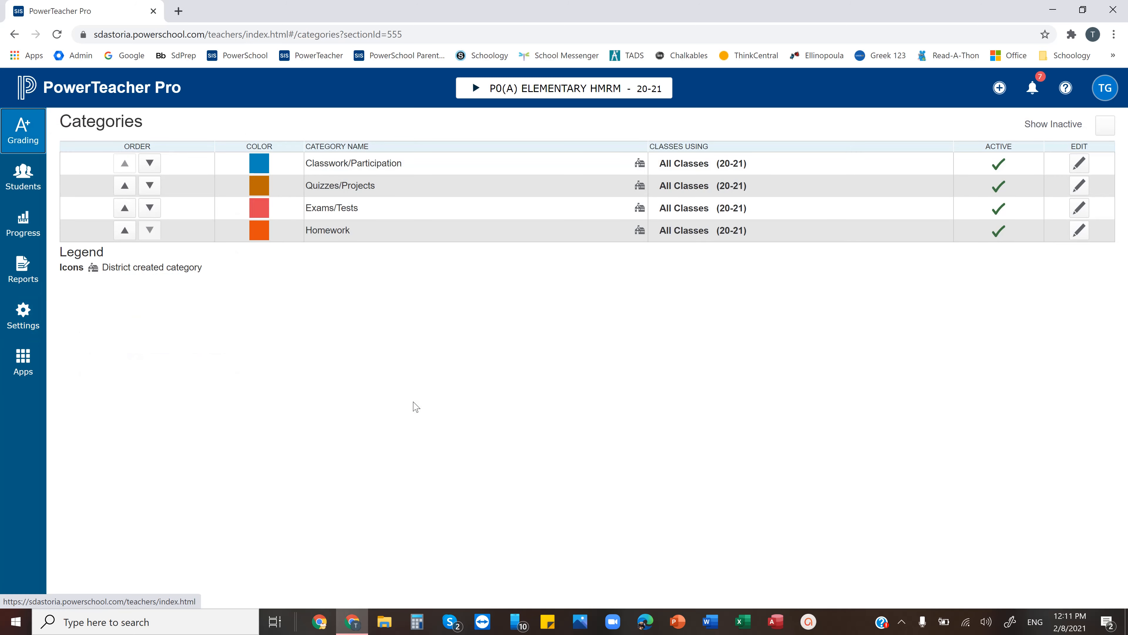